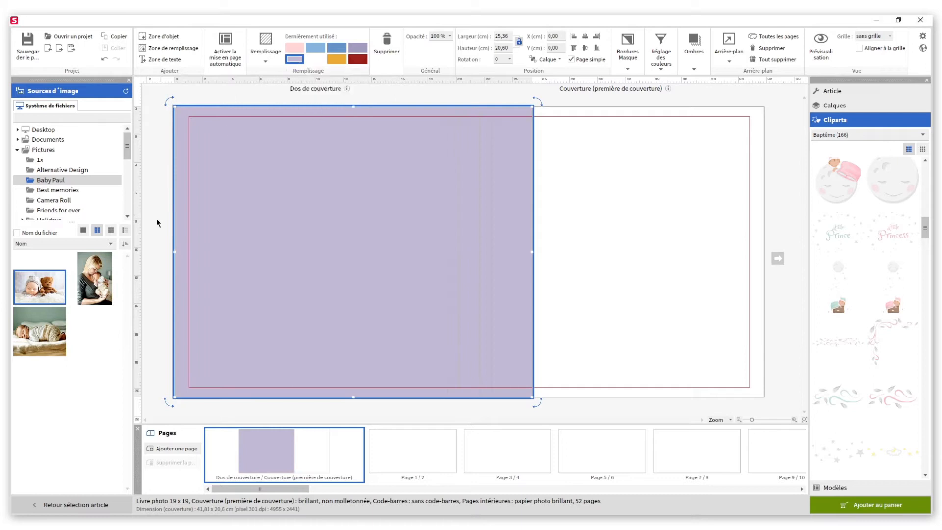
# Step: Place the baby-and-teddy photo (01.jpg) at 11 × 11 cm over the purple area's right edge, at about X 24.07, Y 1.32 cm
pyautogui.moveTo(572, 237); pyautogui.dragTo(577, 232)
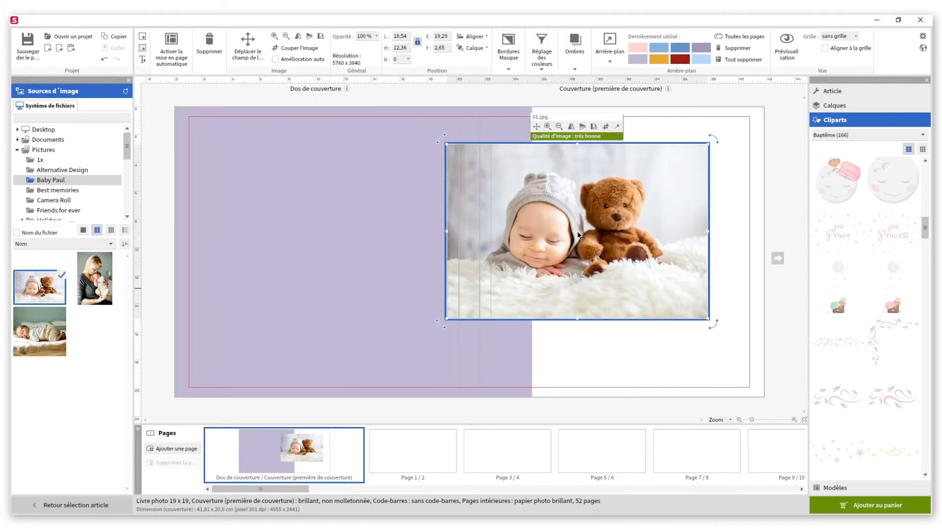
pyautogui.doubleClick(401, 36)
pyautogui.write('11')
pyautogui.doubleClick(401, 47)
pyautogui.write('11')
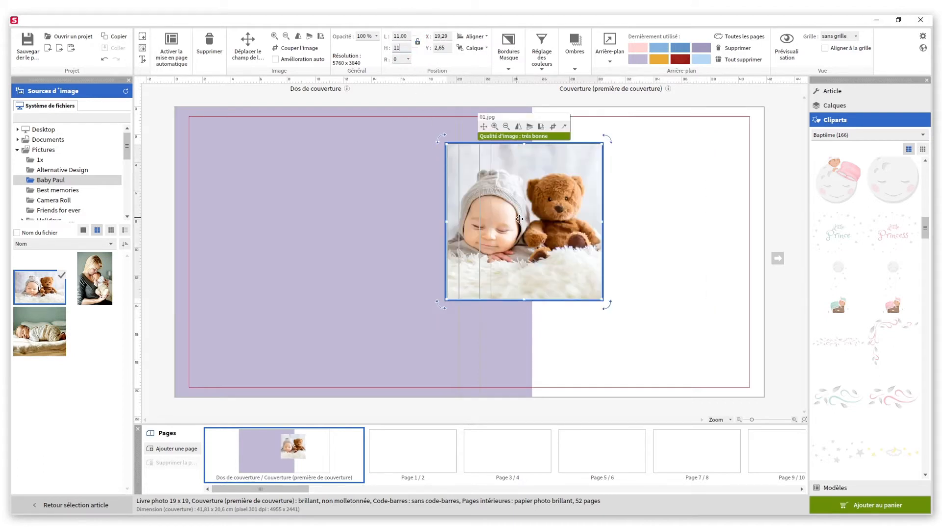
pyautogui.moveTo(523, 221); pyautogui.dragTo(591, 203)
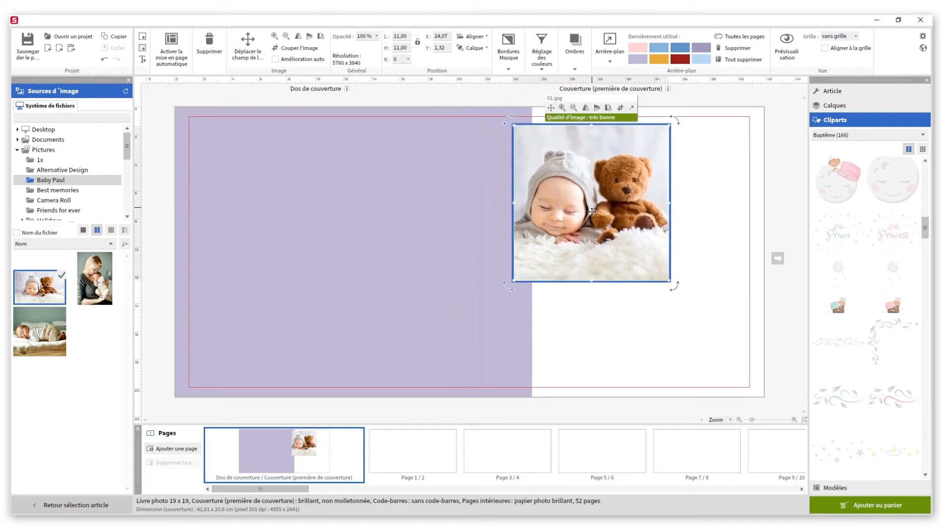
pyautogui.click(594, 306)
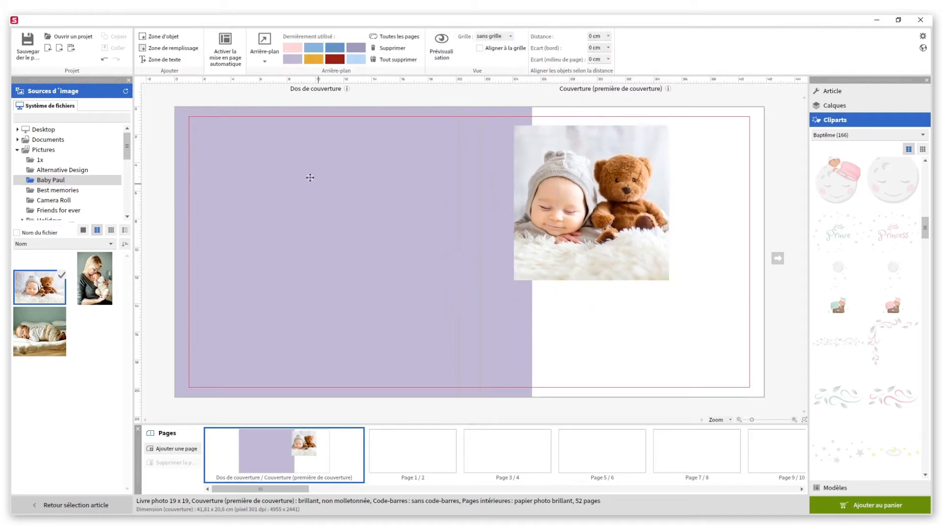
# Step: Add a 4 × 4 cm pink fill area and place it right of the photo, level with its top edge
pyautogui.click(169, 47)
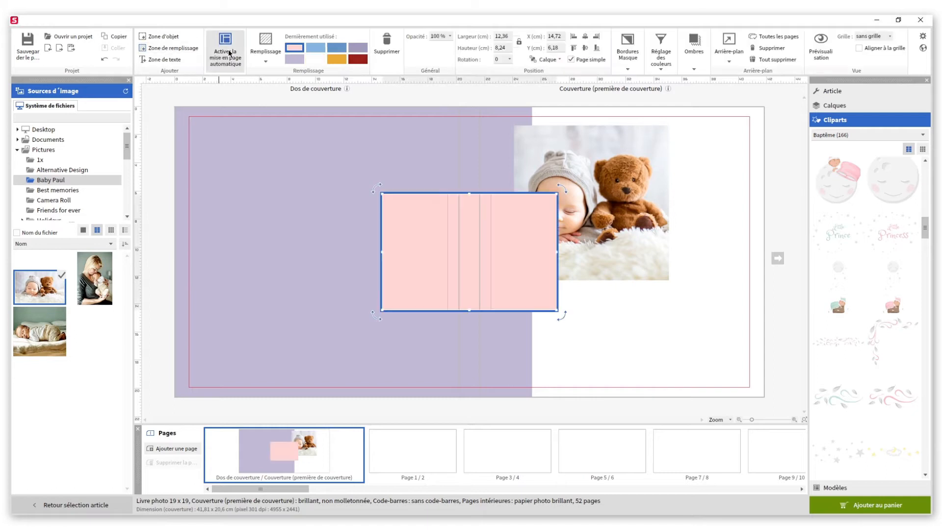
pyautogui.doubleClick(498, 34)
pyautogui.write('4')
pyautogui.press('Return')
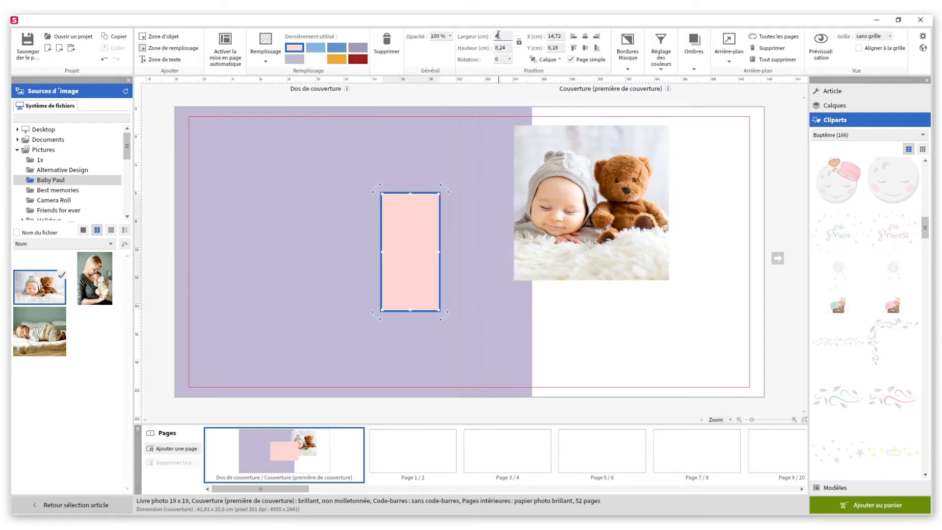
pyautogui.doubleClick(498, 47)
pyautogui.write('4')
pyautogui.press('Return')
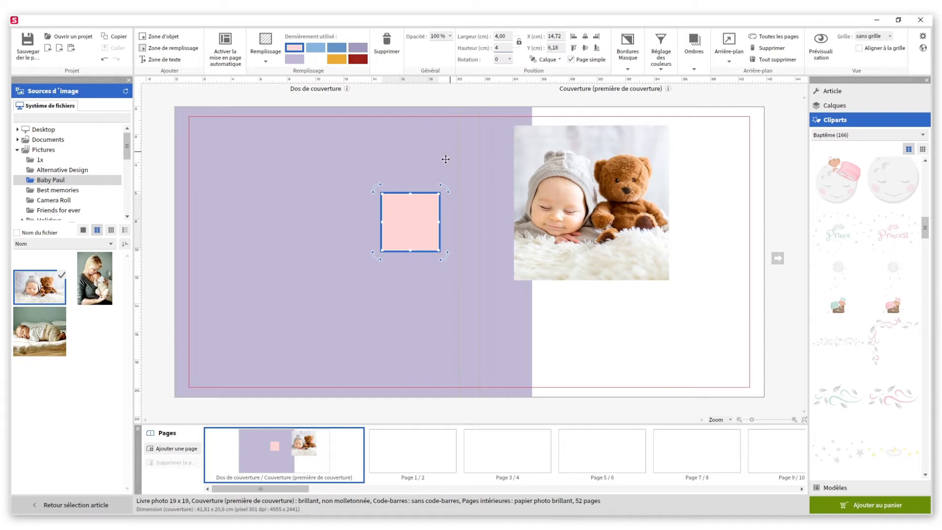
pyautogui.moveTo(413, 221); pyautogui.dragTo(716, 152)
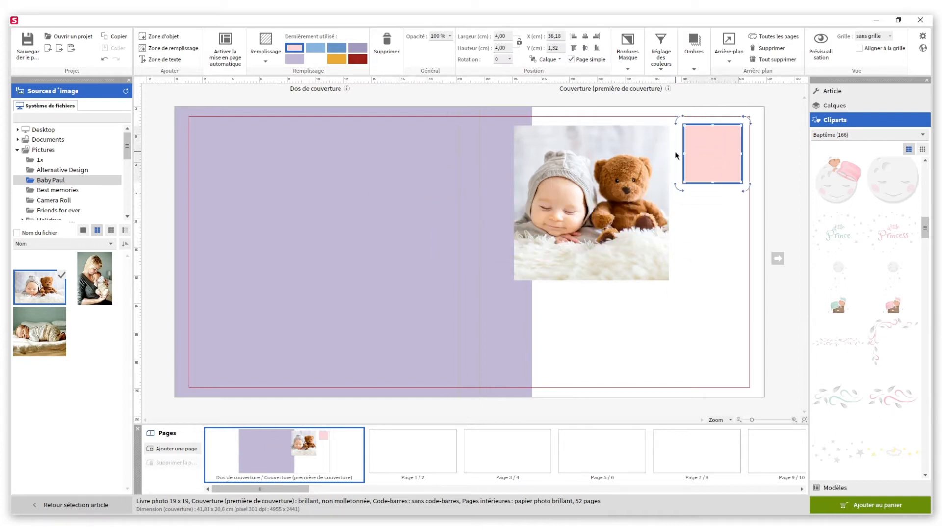
# Step: Distribute the baby-and-teddy photo and the pink square horizontally with a fixed gap of 1 cm
pyautogui.keyDown('ctrl'); pyautogui.click(657, 151); pyautogui.keyUp('ctrl')
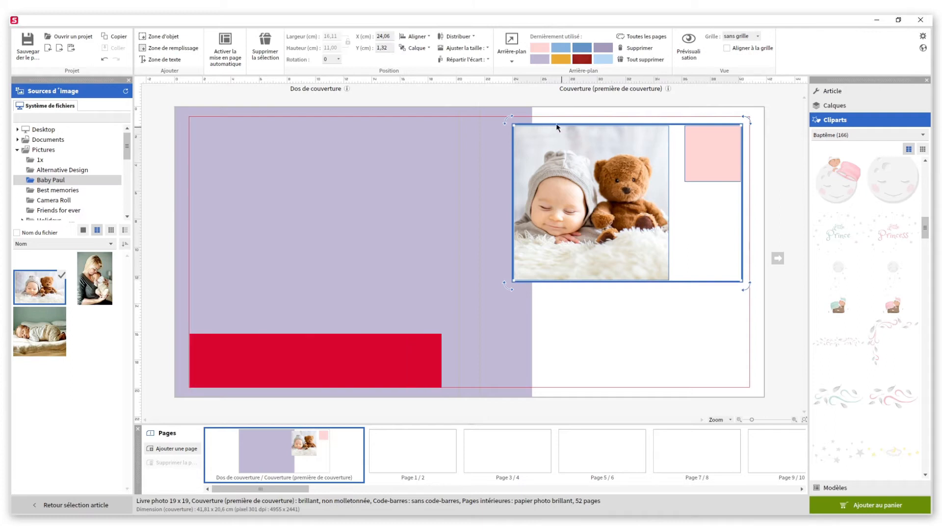
pyautogui.click(480, 60)
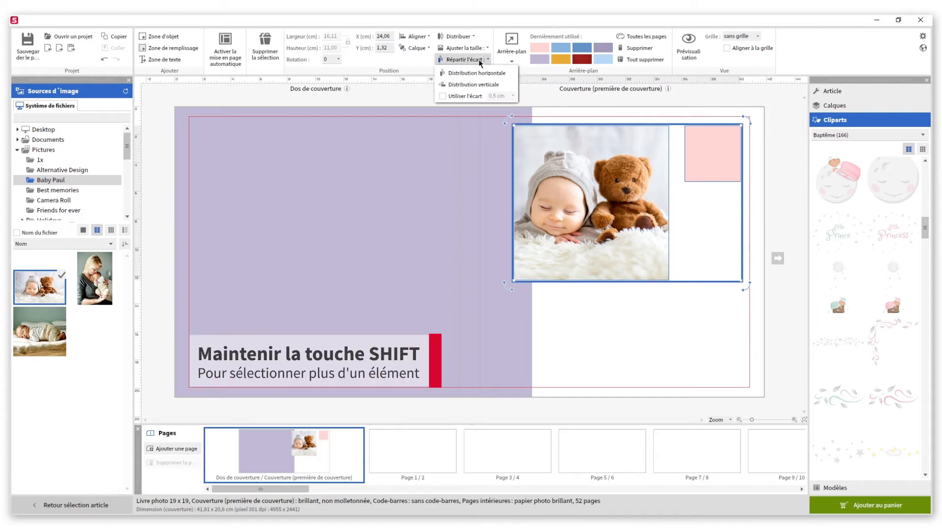
pyautogui.click(443, 96)
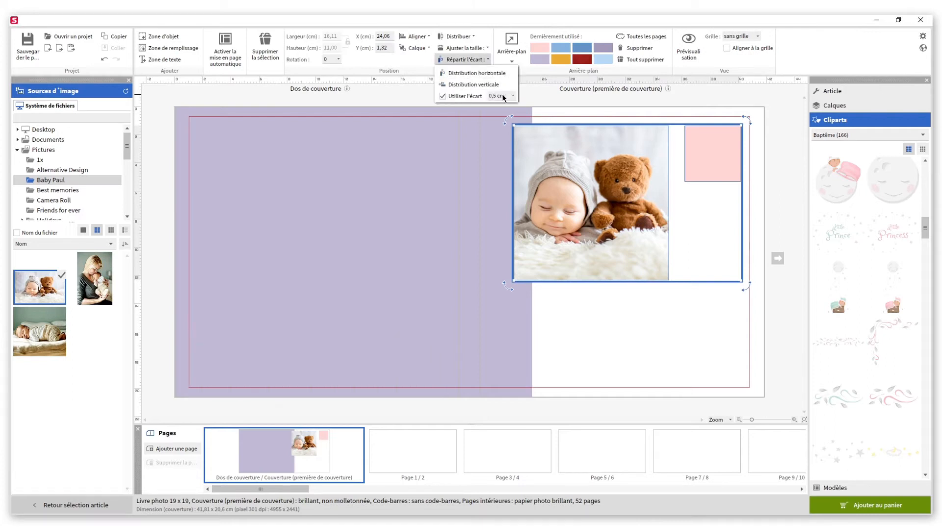
pyautogui.write('1')
pyautogui.click(482, 72)
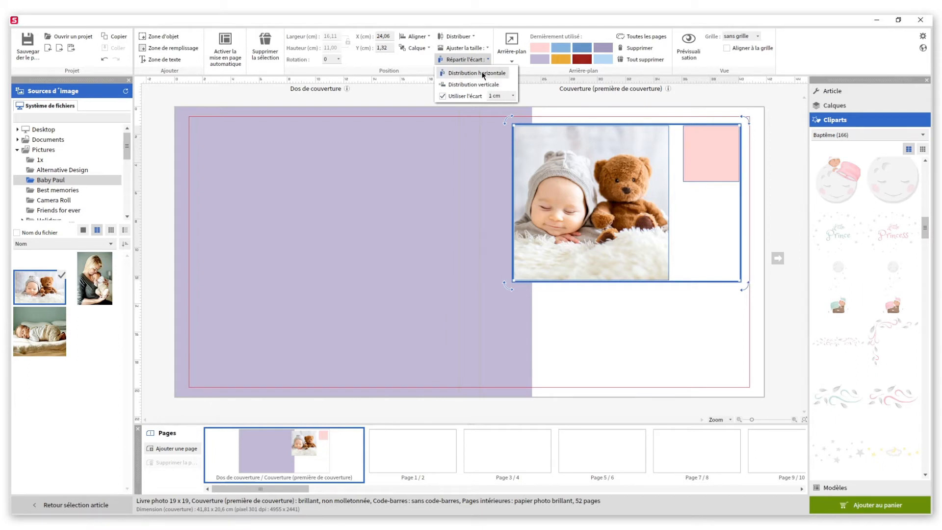
pyautogui.click(538, 99)
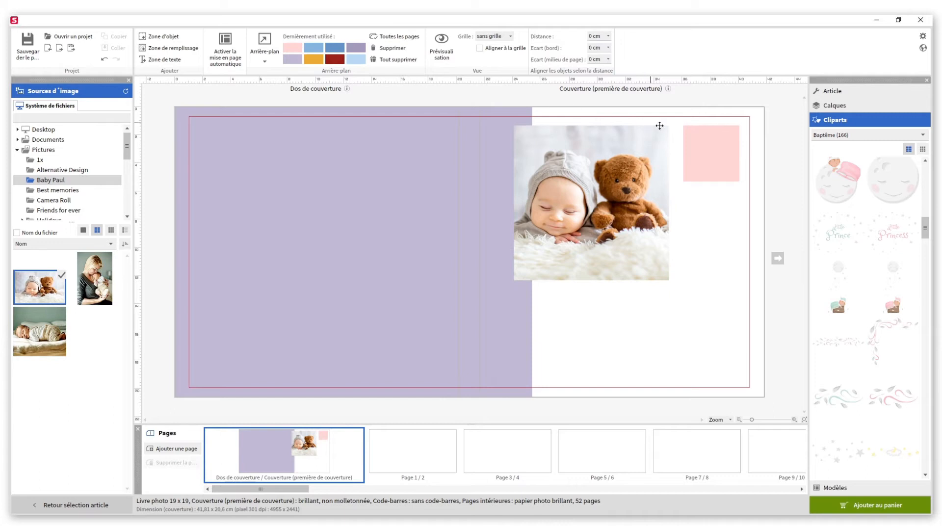
# Step: Duplicate the pink square and place the copy below the baby-and-teddy photo, flush with its left edge
pyautogui.click(694, 135)
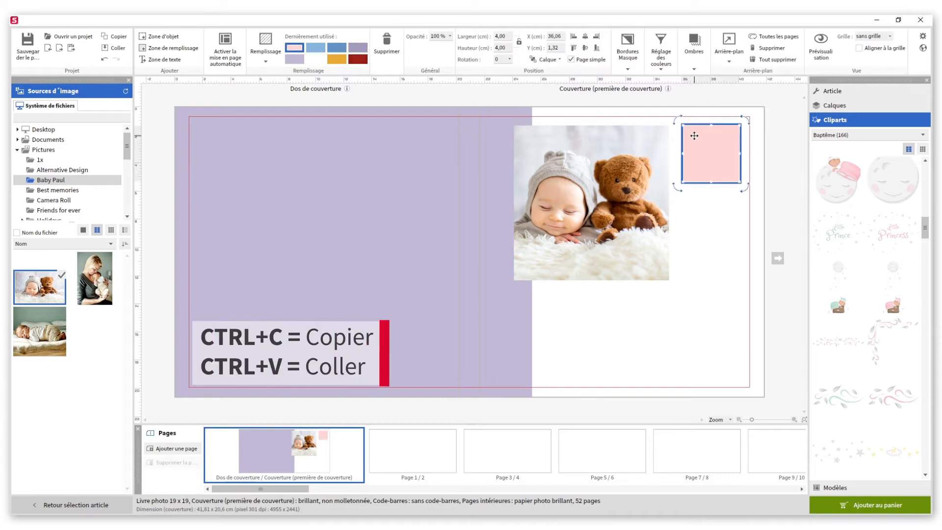
pyautogui.hotkey('ctrl', 'c')
pyautogui.hotkey('ctrl', 'v')
pyautogui.moveTo(699, 144); pyautogui.dragTo(528, 329)
# Step: Distribute the baby-and-teddy photo and the lower pink square vertically using the 1 cm gap
pyautogui.keyDown('ctrl'); pyautogui.click(564, 235); pyautogui.keyUp('ctrl')
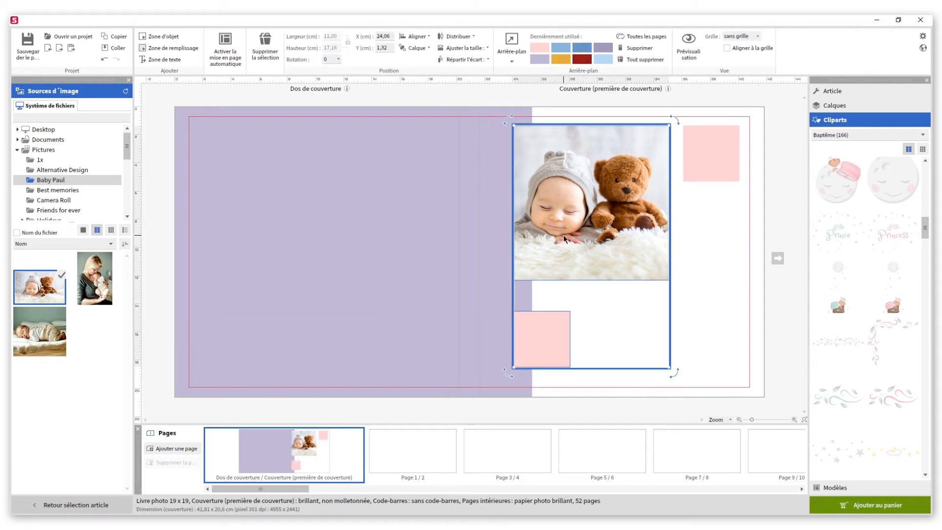
pyautogui.click(461, 59)
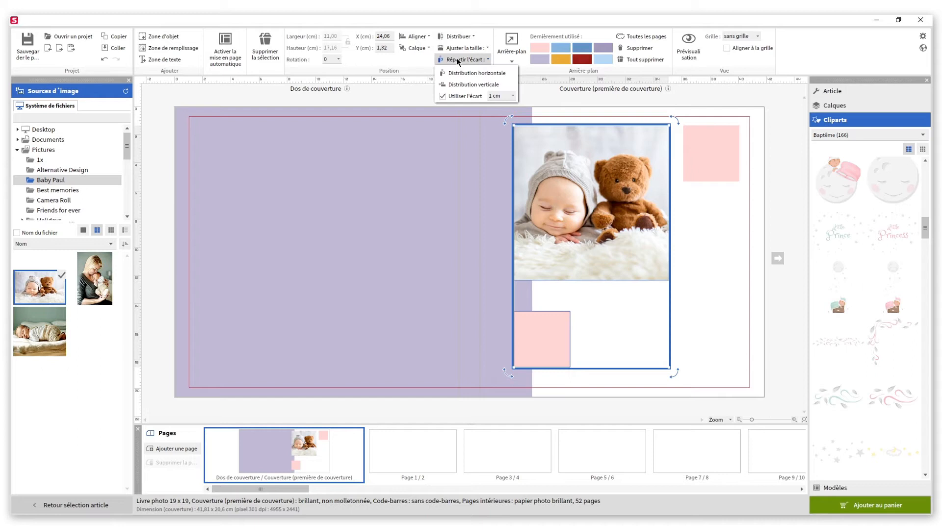
pyautogui.click(460, 84)
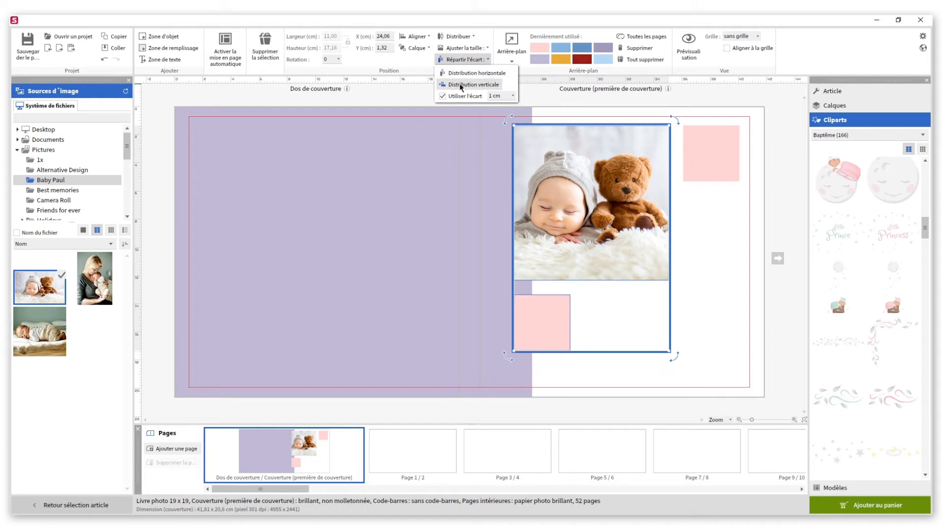
pyautogui.click(542, 102)
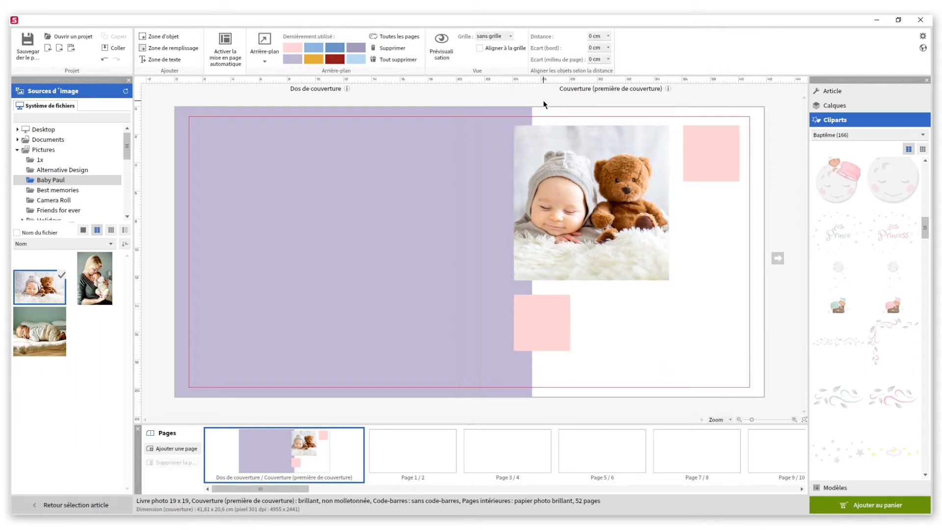
# Step: Add the sleeping-baby photo (03.jpg) at 4 × 4 cm and place it right of the lower pink square, level with it
pyautogui.click(50, 335)
pyautogui.moveTo(51, 335); pyautogui.dragTo(593, 324)
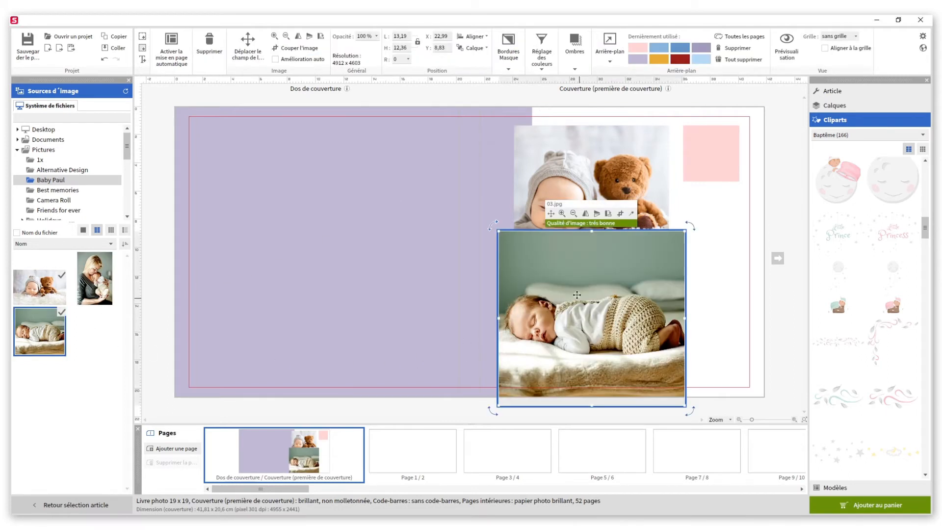
pyautogui.doubleClick(397, 36)
pyautogui.write('4')
pyautogui.doubleClick(401, 47)
pyautogui.write('4')
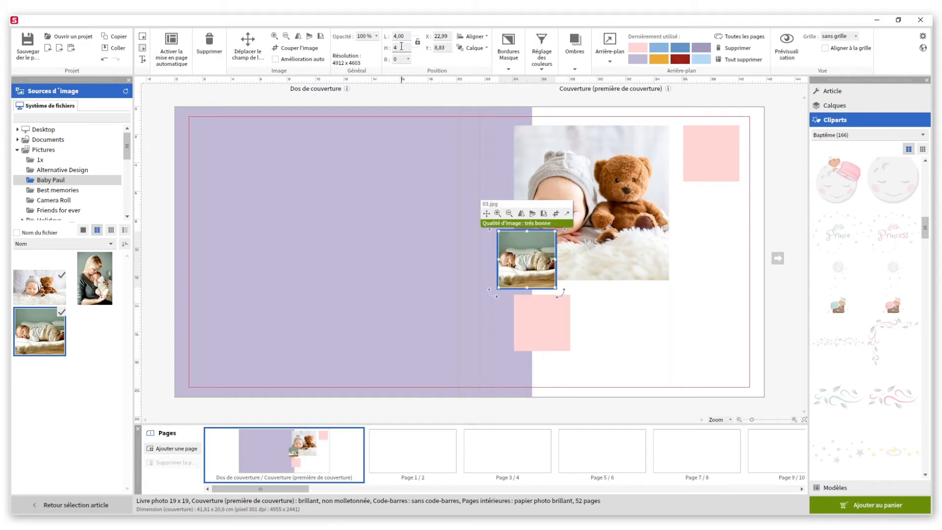
pyautogui.moveTo(532, 268); pyautogui.dragTo(618, 329)
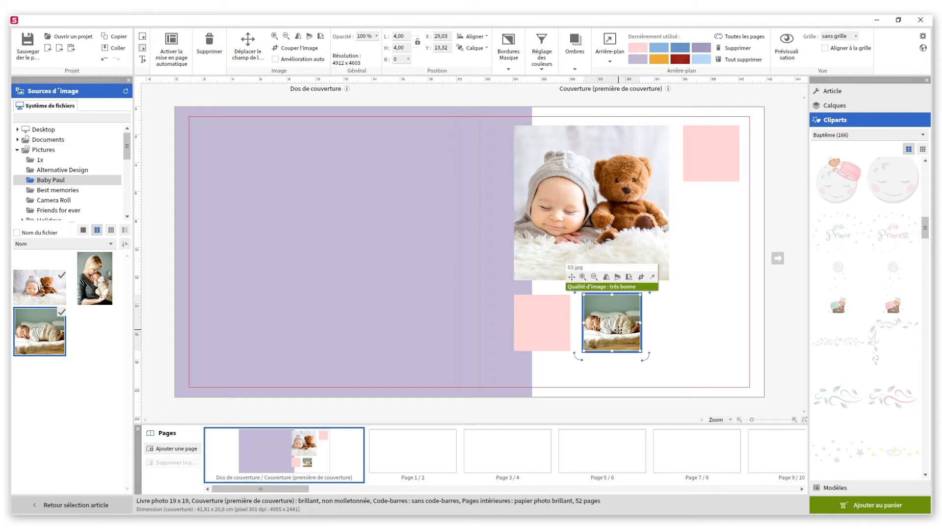
# Step: Copy the lower pink square to the right of the sleeping-baby photo and distribute the row of three horizontally with 0.5 cm gaps
pyautogui.click(552, 326)
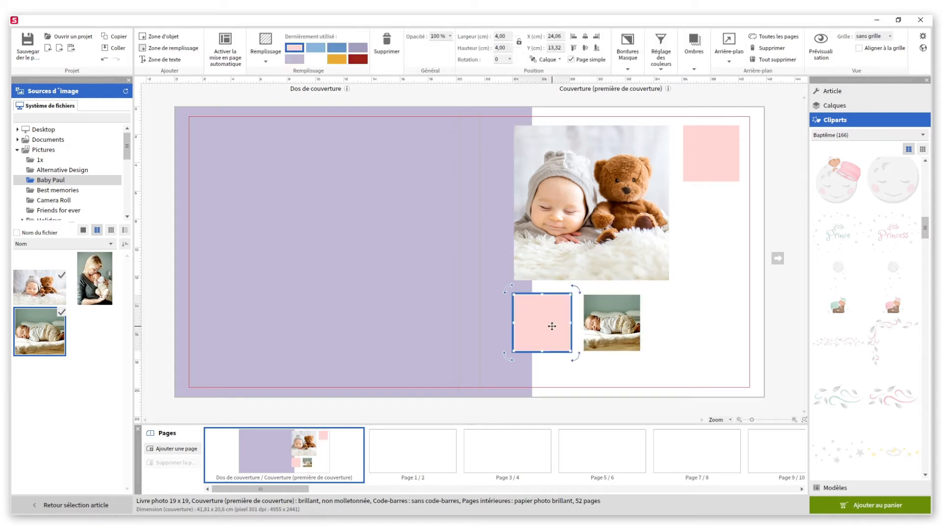
pyautogui.moveTo(552, 326); pyautogui.dragTo(687, 330)
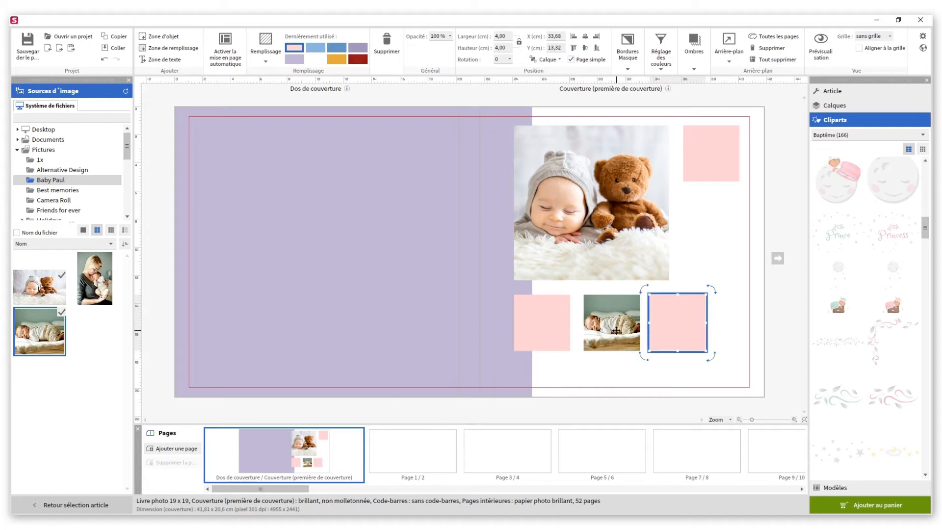
pyautogui.keyDown('shift'); pyautogui.click(616, 330); pyautogui.keyUp('shift')
pyautogui.keyDown('shift'); pyautogui.click(560, 333); pyautogui.keyUp('shift')
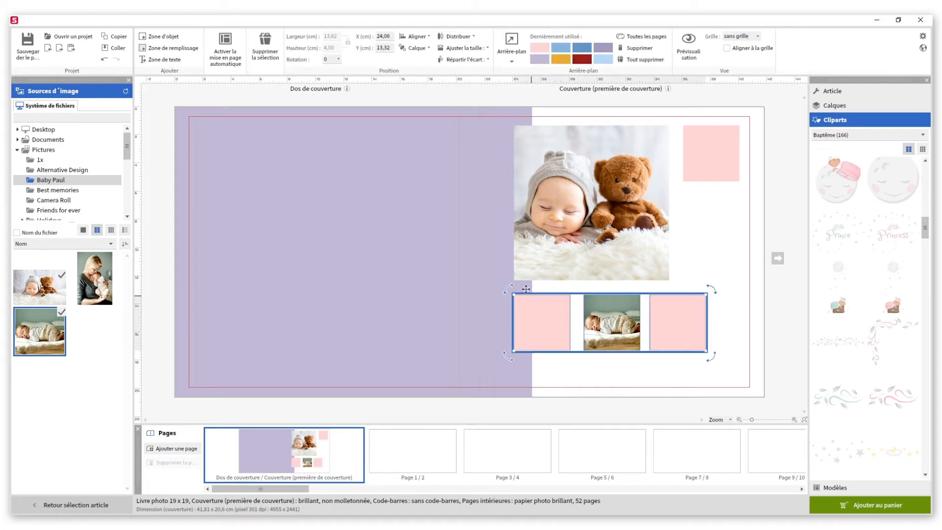
pyautogui.click(458, 61)
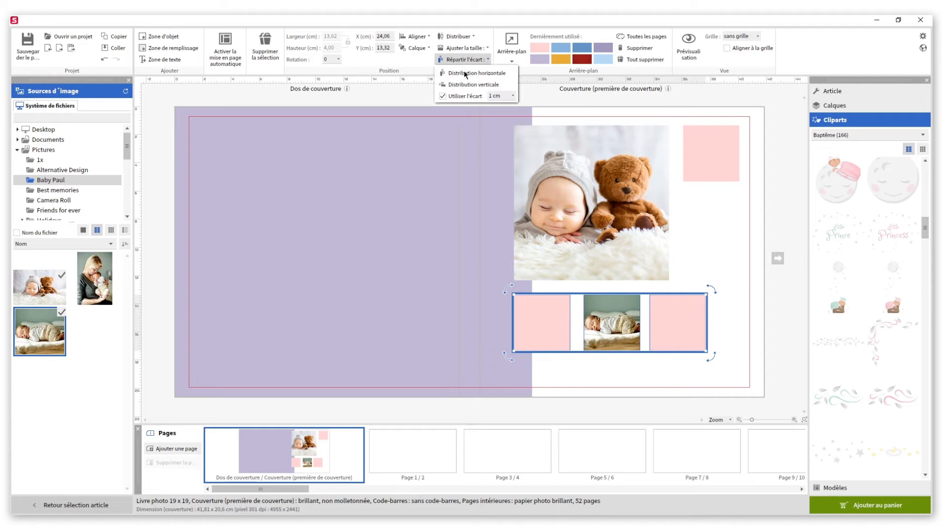
pyautogui.moveTo(503, 99); pyautogui.dragTo(484, 97)
pyautogui.write('0.5')
pyautogui.click(487, 72)
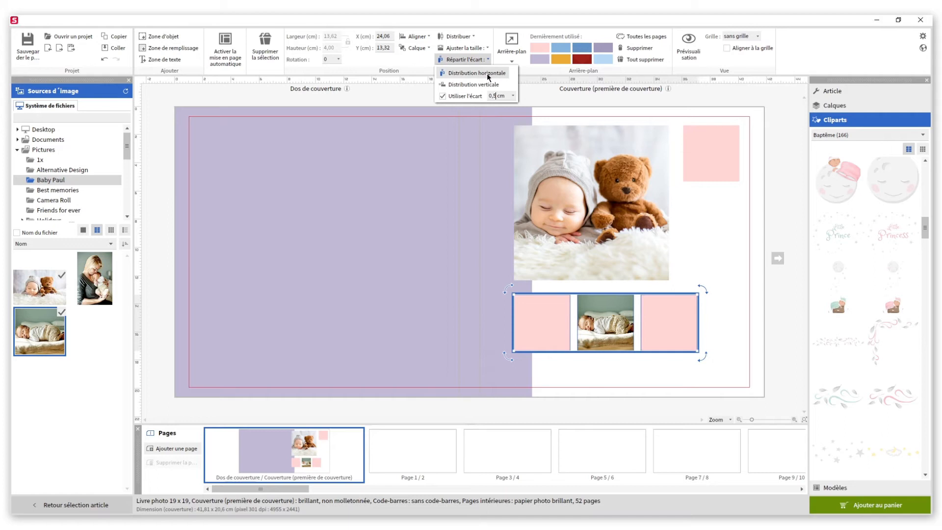
pyautogui.click(686, 212)
# Step: Widen the rightmost pink square of the lower row to 7 cm, up to the upper square's right edge
pyautogui.click(680, 318)
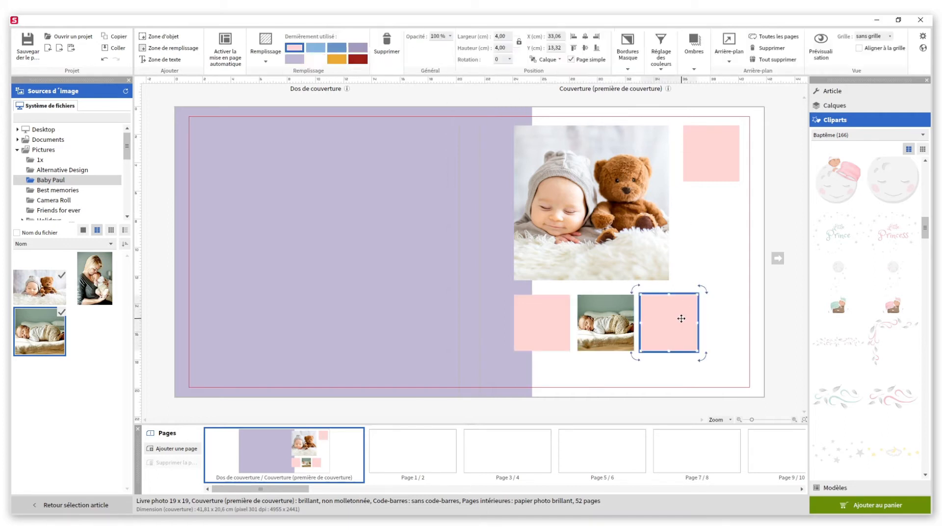
pyautogui.moveTo(698, 322); pyautogui.dragTo(740, 322)
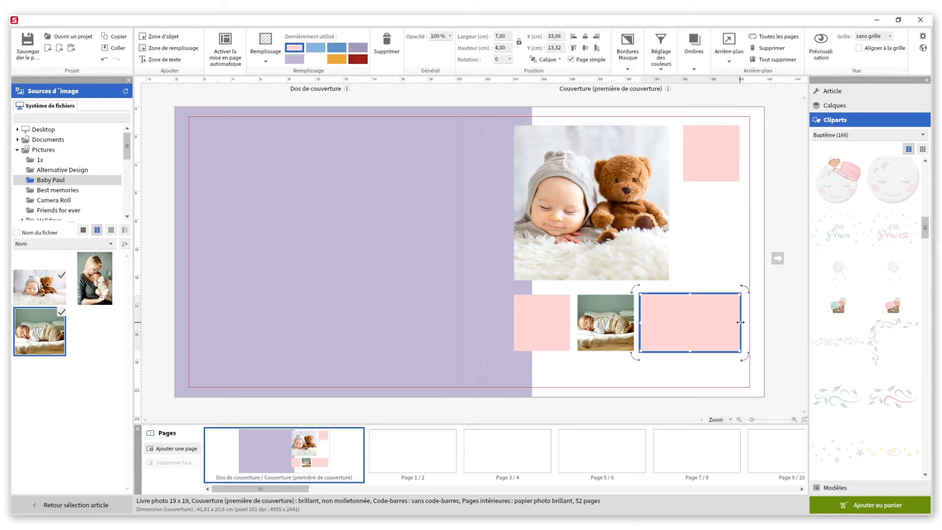
pyautogui.click(754, 318)
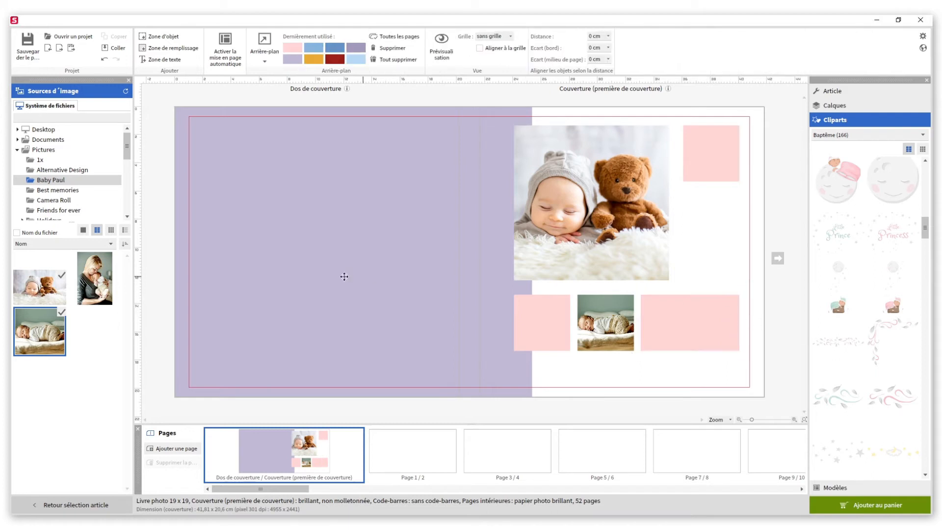
# Step: Add the mother-and-baby photo (02.jpg) below the upper pink square and crop both sides to a 4 cm width matching the square
pyautogui.moveTo(110, 276); pyautogui.dragTo(710, 267)
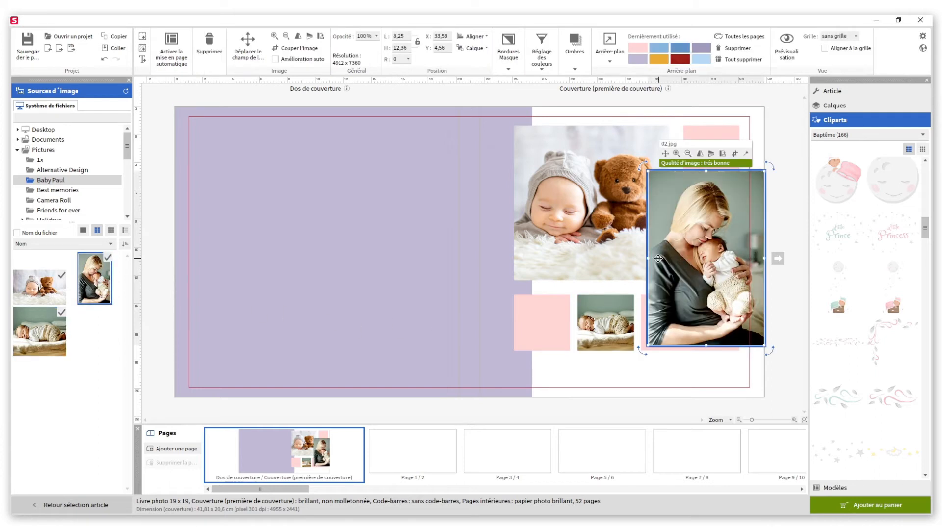
pyautogui.moveTo(648, 259); pyautogui.dragTo(682, 260)
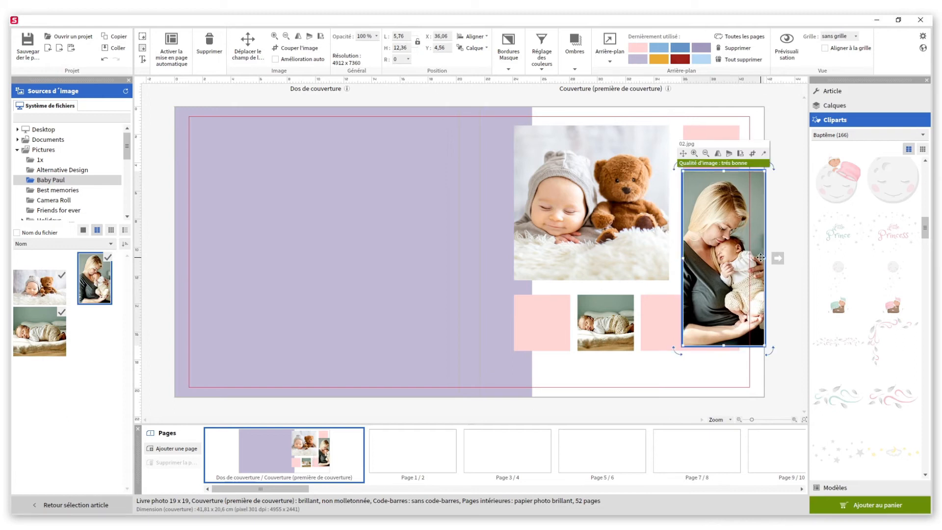
pyautogui.moveTo(765, 257); pyautogui.dragTo(742, 256)
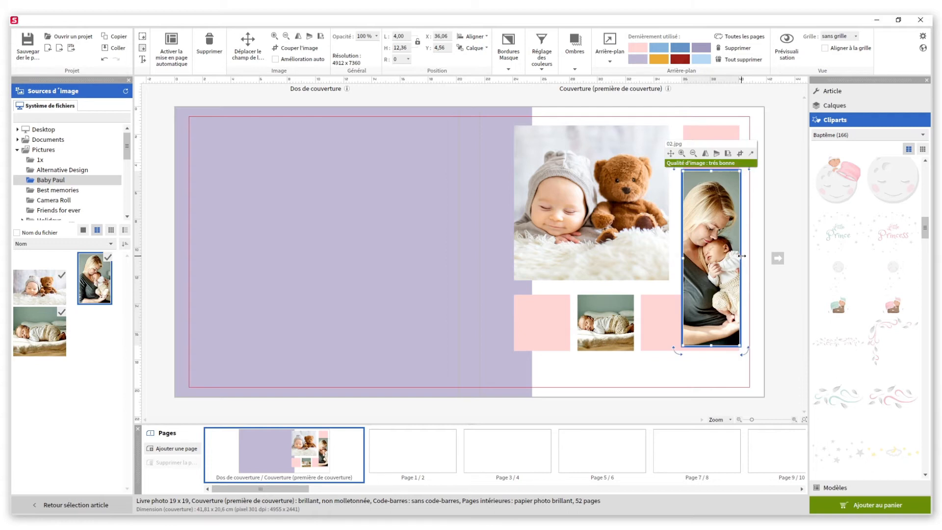
pyautogui.click(763, 231)
# Step: Distribute the upper pink square and the mother-and-baby photo vertically with a 0.5 cm gap
pyautogui.click(722, 155)
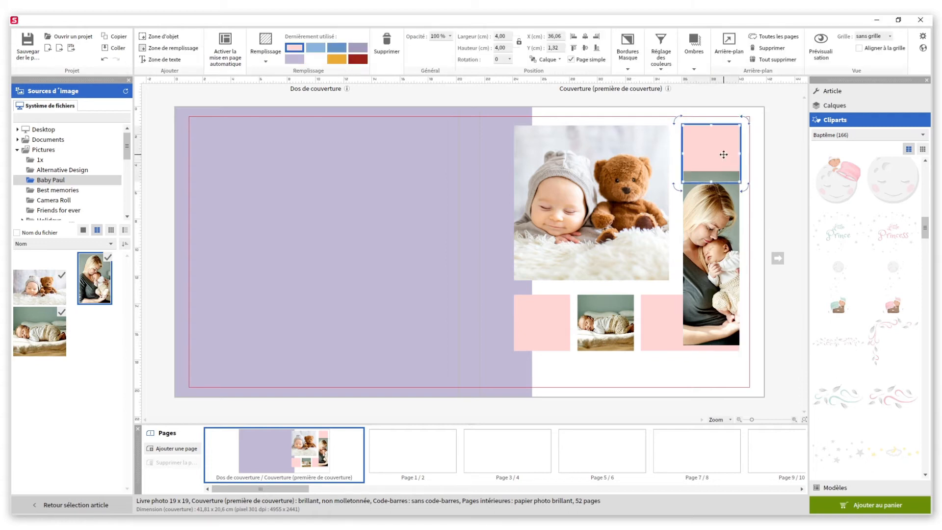
pyautogui.click(724, 225)
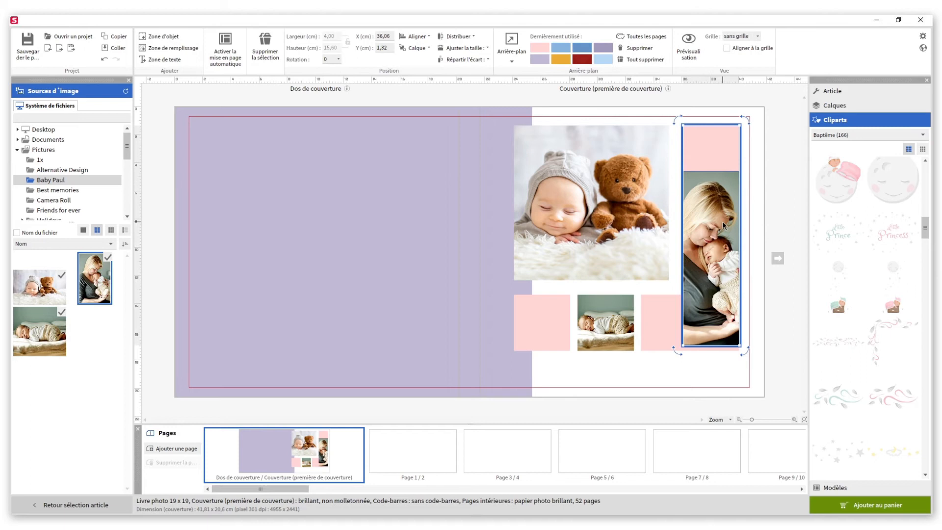
pyautogui.click(459, 60)
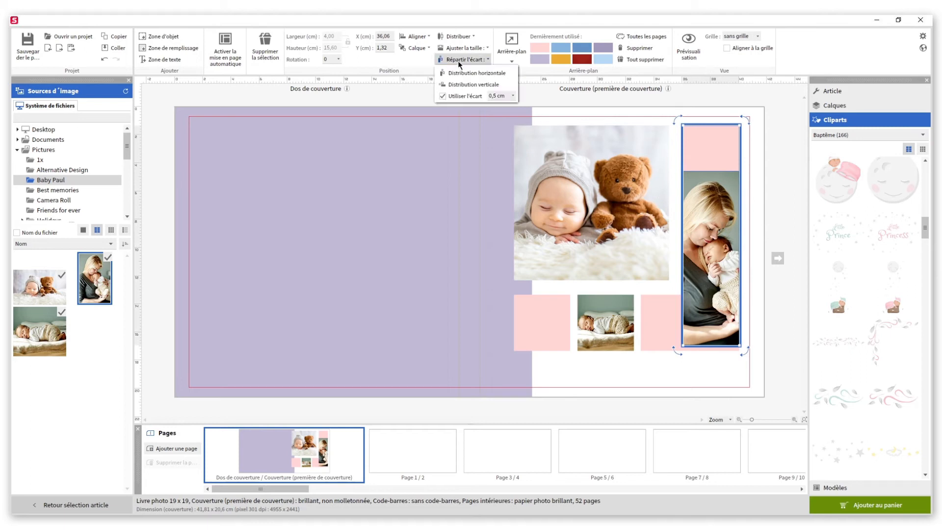
pyautogui.click(469, 84)
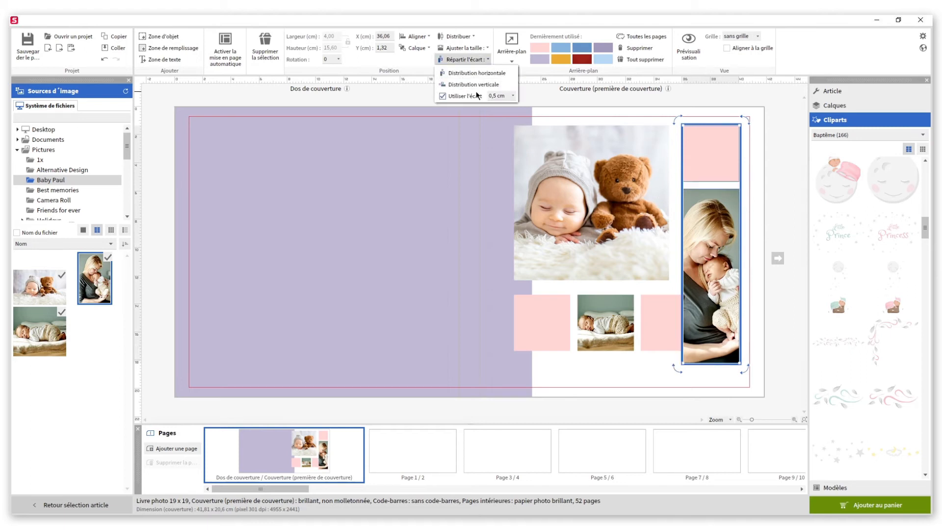
pyautogui.click(529, 100)
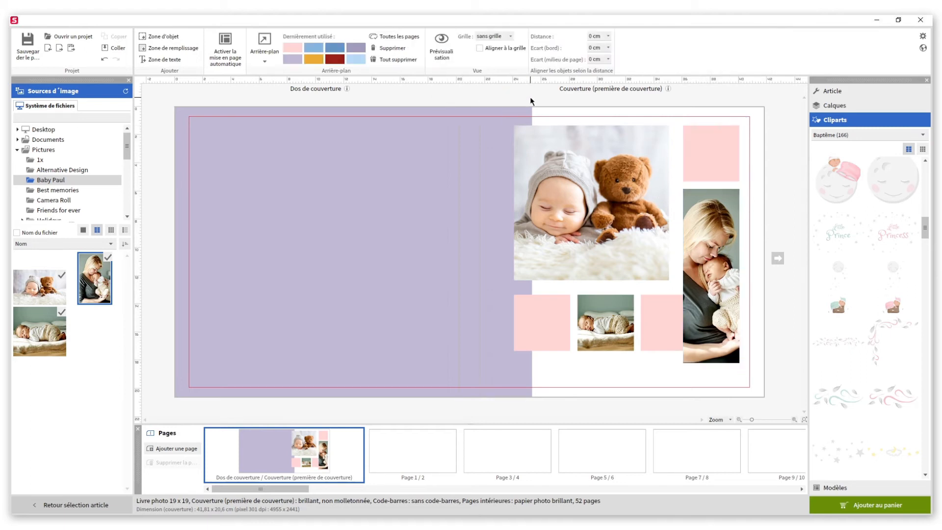
# Step: Crop the mother-and-baby photo from below to a 6.5 cm height, level with the large photo's lower edge
pyautogui.click(684, 266)
pyautogui.moveTo(710, 362); pyautogui.dragTo(711, 282)
pyautogui.click(787, 318)
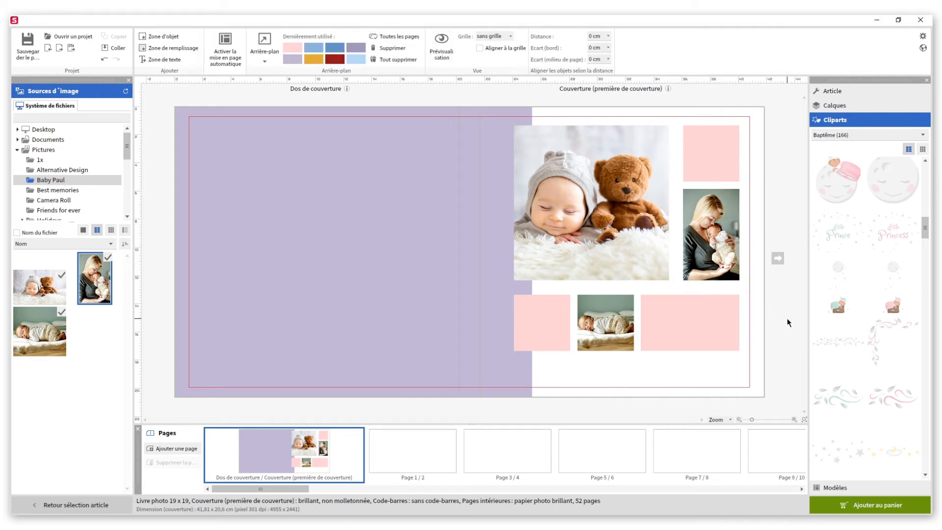
# Step: Centre all the photos and colour blocks as a group on the front cover, both vertically and horizontally, with alignment to the individual page enabled
pyautogui.moveTo(777, 361); pyautogui.dragTo(550, 105)
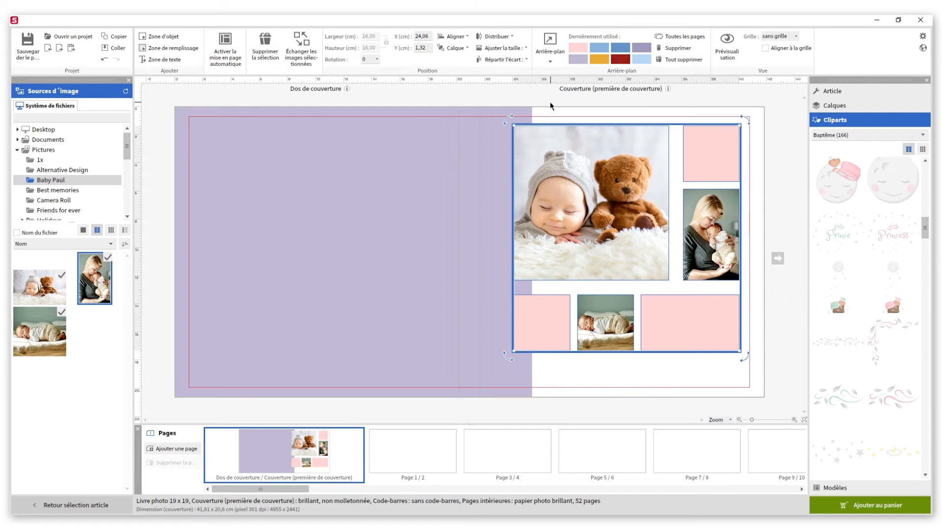
pyautogui.click(453, 35)
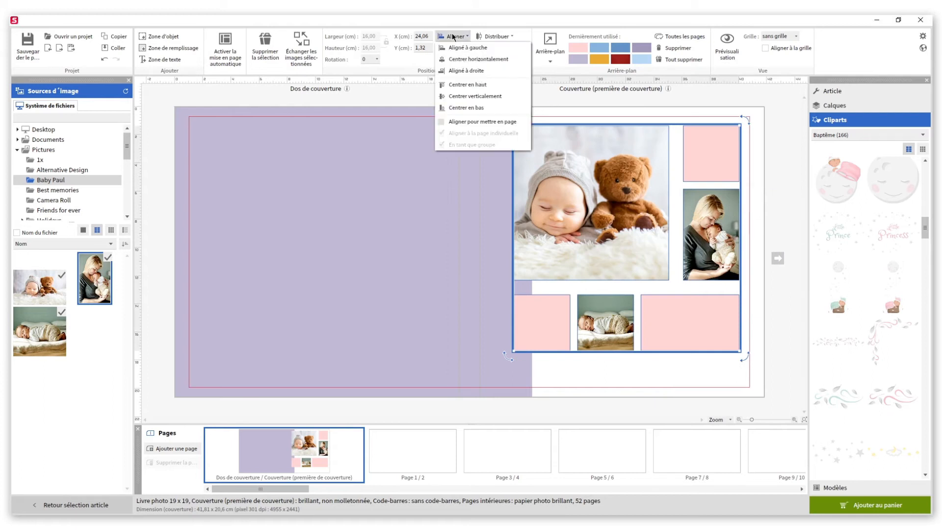
pyautogui.click(443, 121)
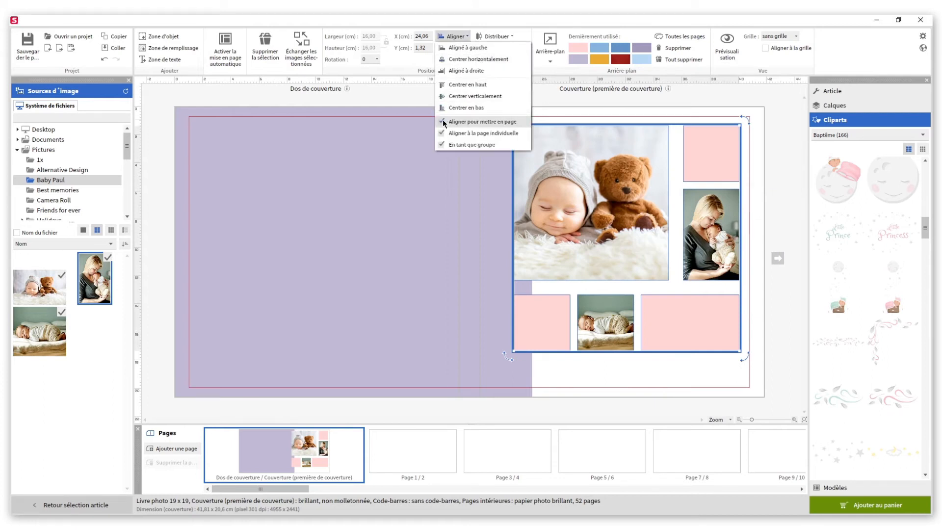
pyautogui.click(445, 96)
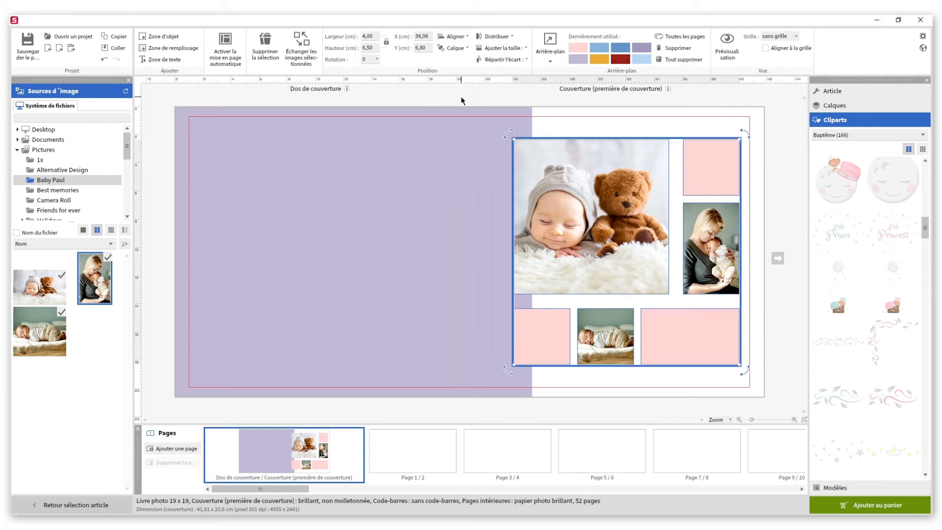
pyautogui.click(453, 36)
pyautogui.click(460, 59)
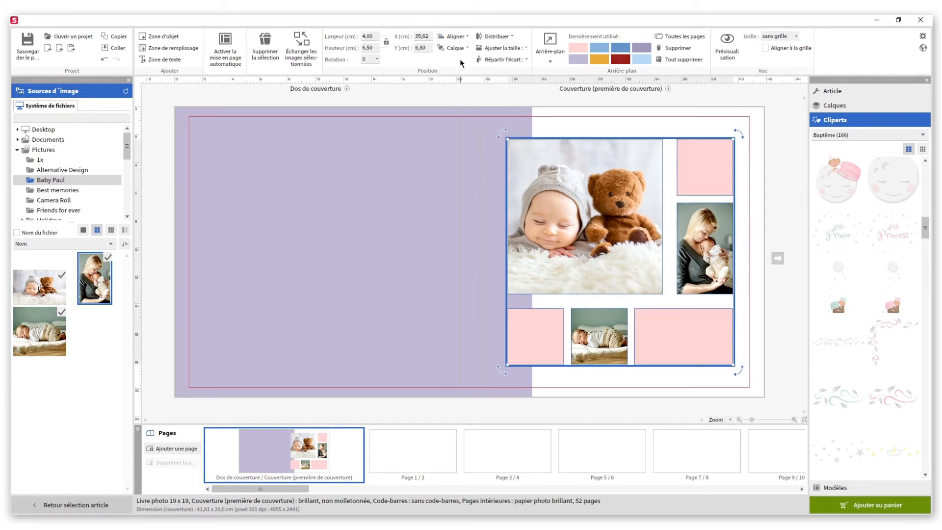
pyautogui.click(470, 96)
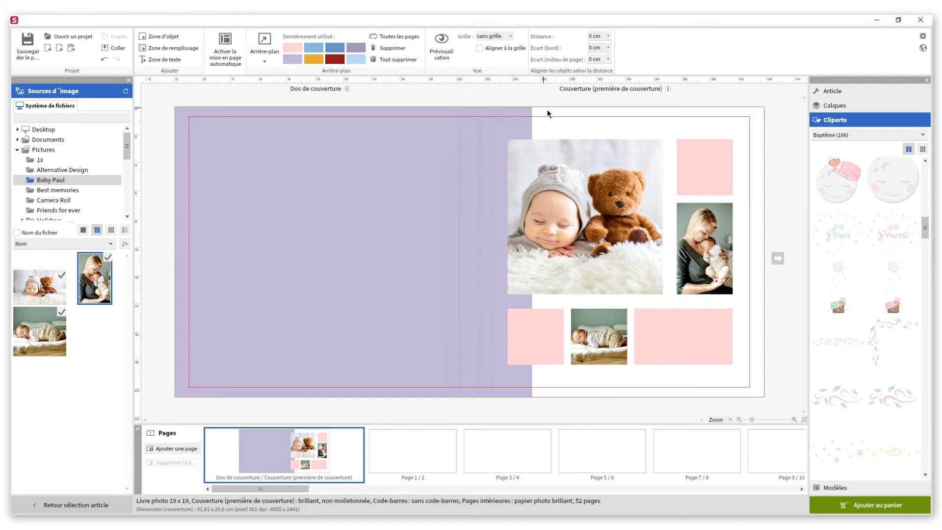
# Step: Add the plain white rectangular border to the large teddy-bear photo and to the pink square below it
pyautogui.click(606, 157)
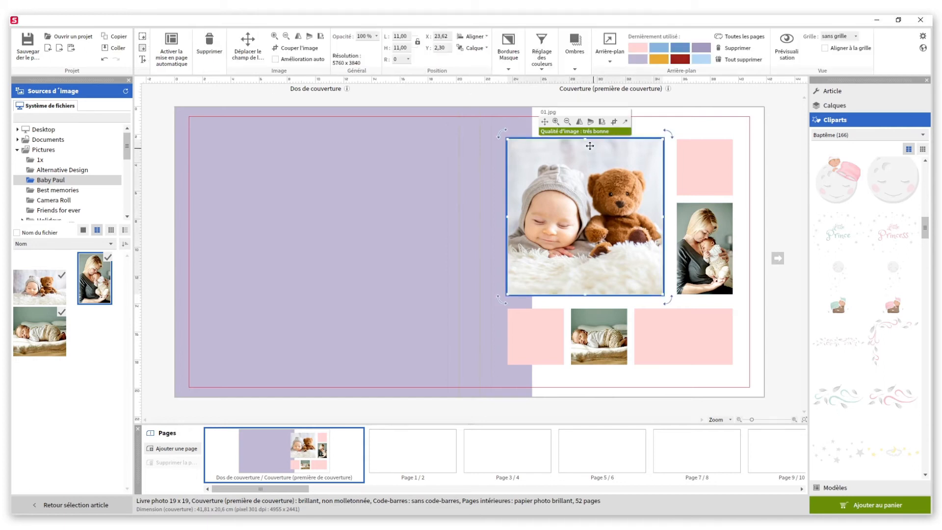
pyautogui.click(509, 64)
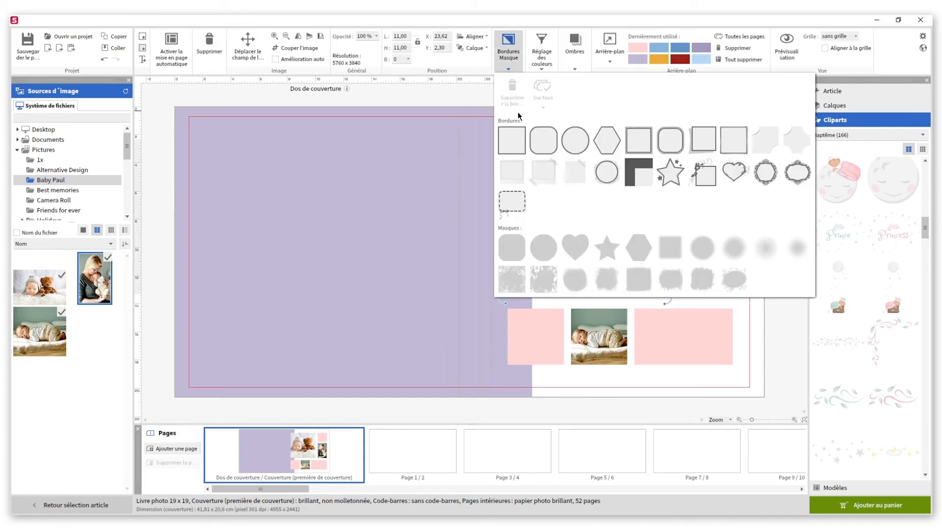
pyautogui.click(516, 136)
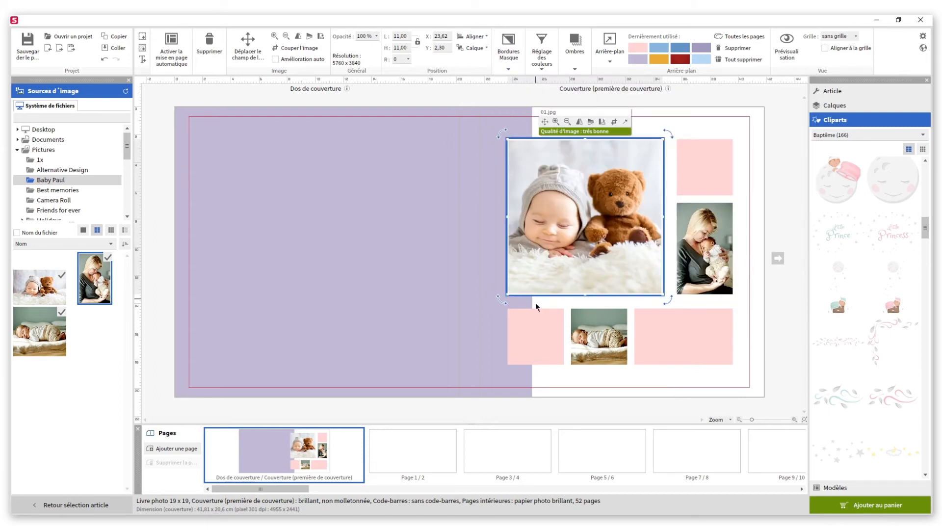
pyautogui.click(535, 330)
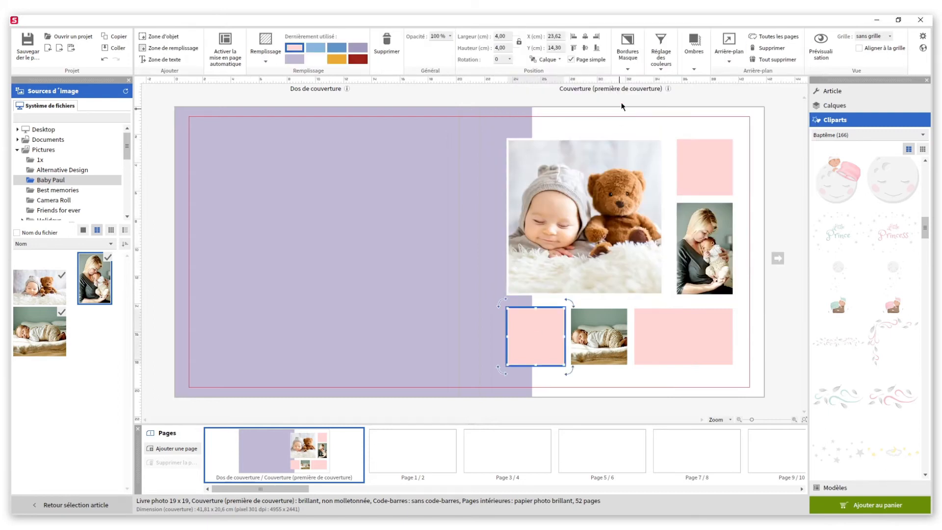
pyautogui.click(627, 49)
pyautogui.click(624, 140)
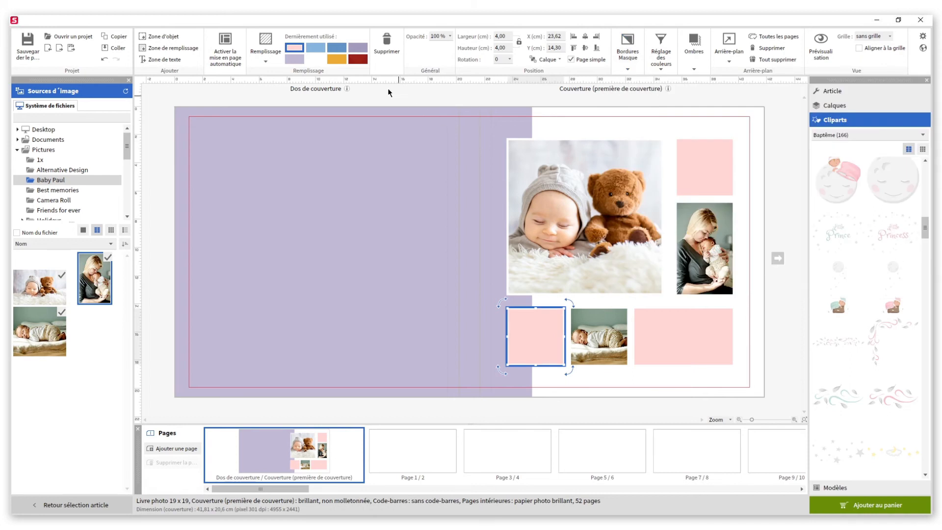
# Step: Recolour the bordered square medium blue, the upper pink square purple and the wide pink rectangle light blue
pyautogui.click(336, 48)
pyautogui.click(702, 156)
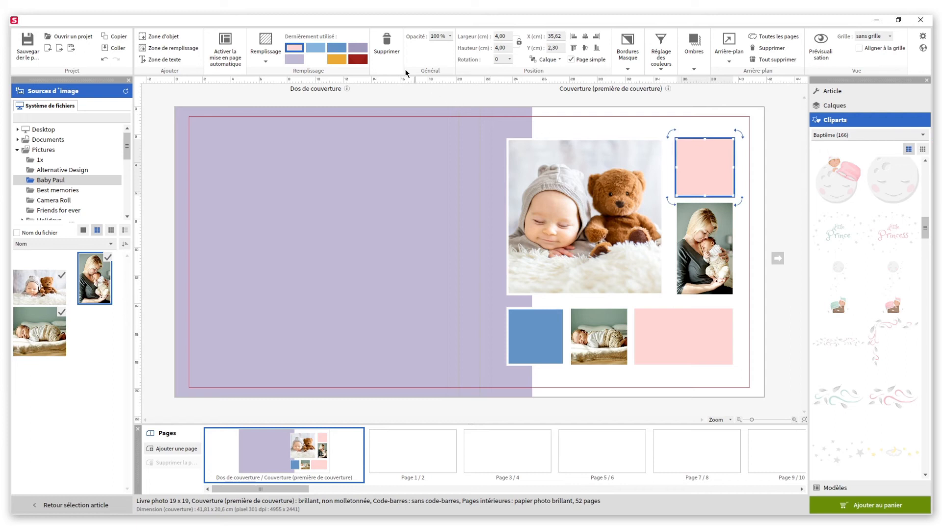
pyautogui.click(357, 48)
pyautogui.click(662, 337)
pyautogui.click(322, 49)
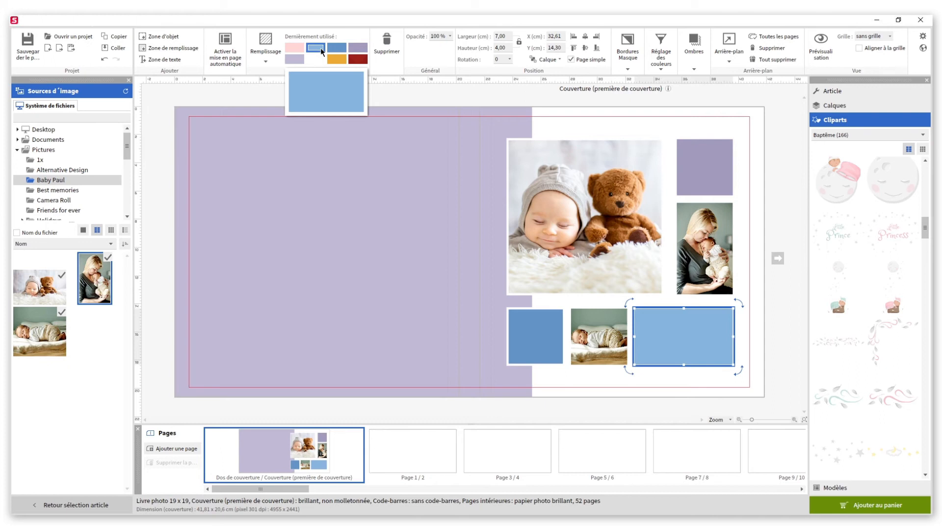
# Step: Turn the mother-and-baby photo black and white by setting its saturation to 0
pyautogui.click(698, 245)
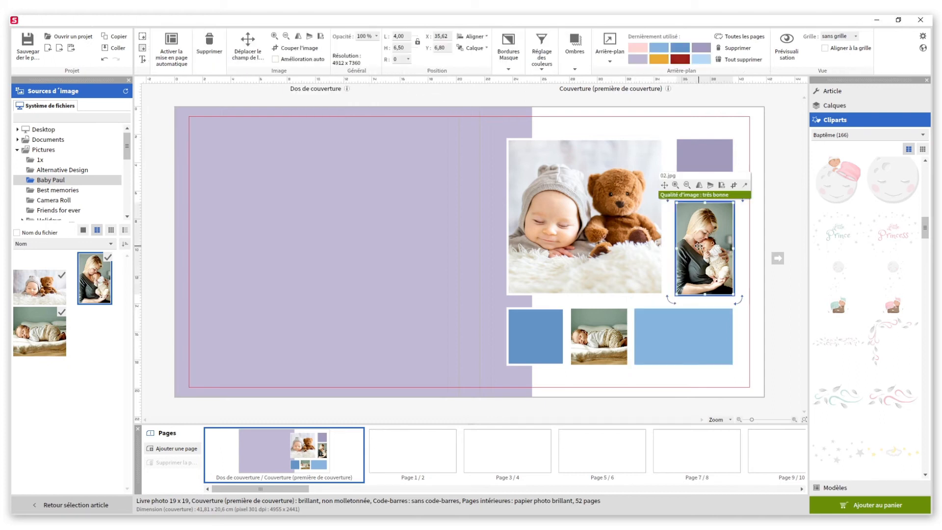
pyautogui.click(540, 69)
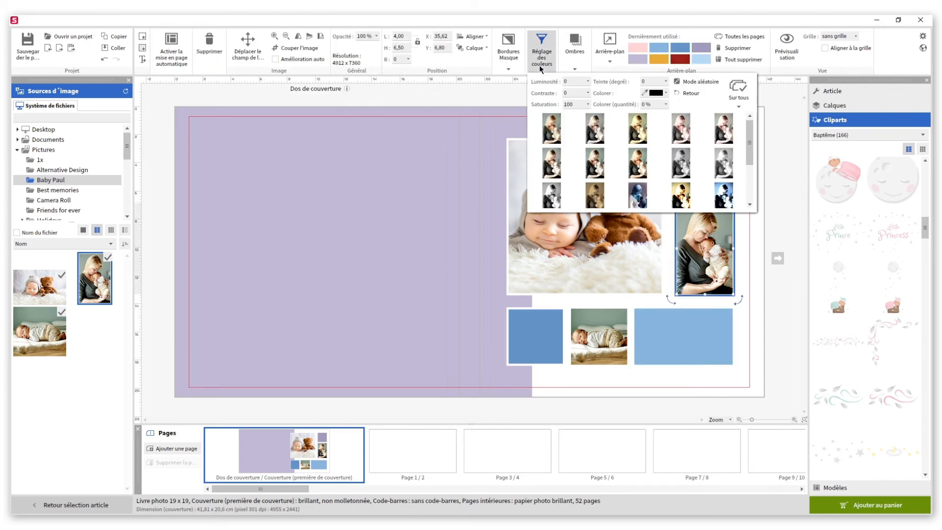
pyautogui.click(588, 105)
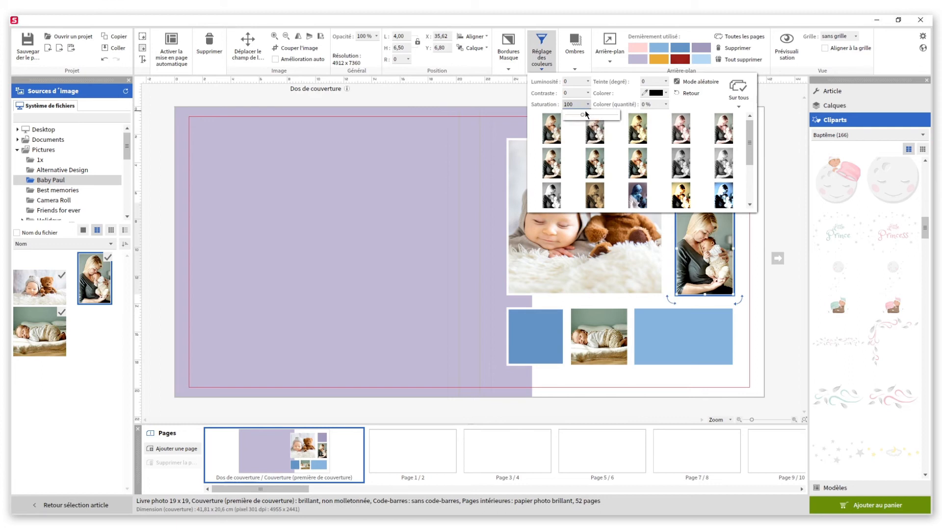
pyautogui.moveTo(582, 116); pyautogui.dragTo(565, 116)
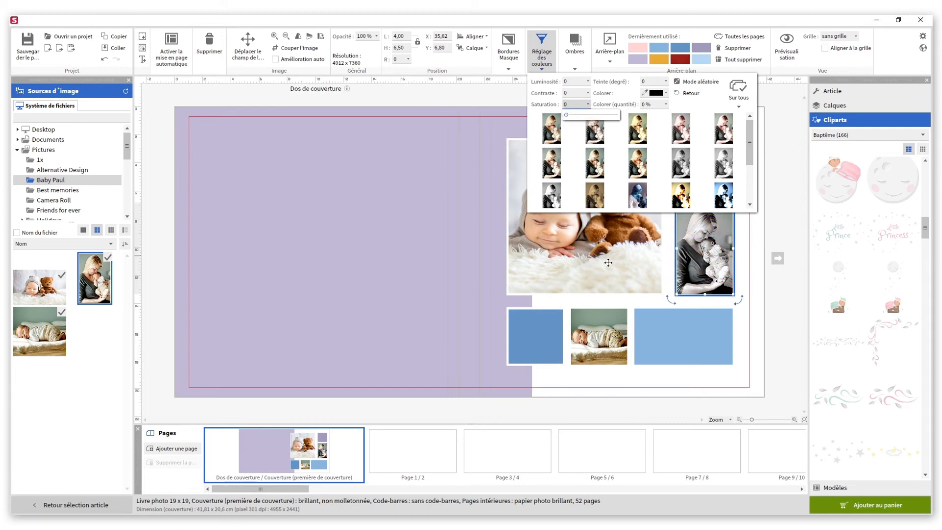
# Step: Reduce the sleeping-baby photo's saturation to 0 so it is black and white
pyautogui.click(608, 327)
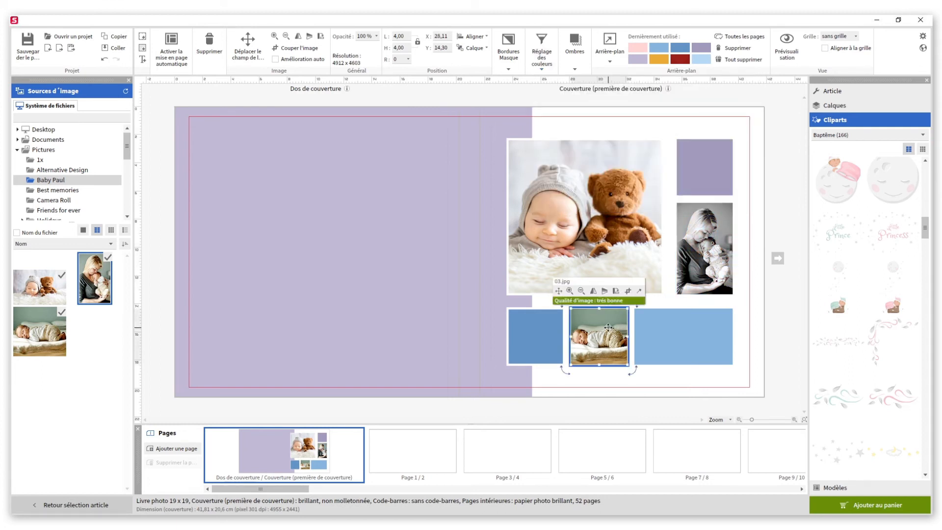
pyautogui.click(542, 69)
pyautogui.click(588, 104)
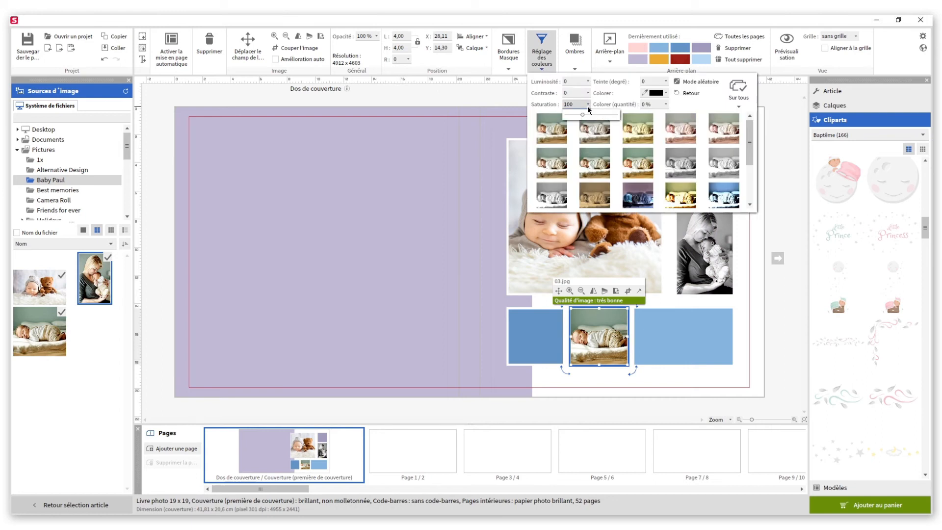
pyautogui.moveTo(583, 116); pyautogui.dragTo(560, 116)
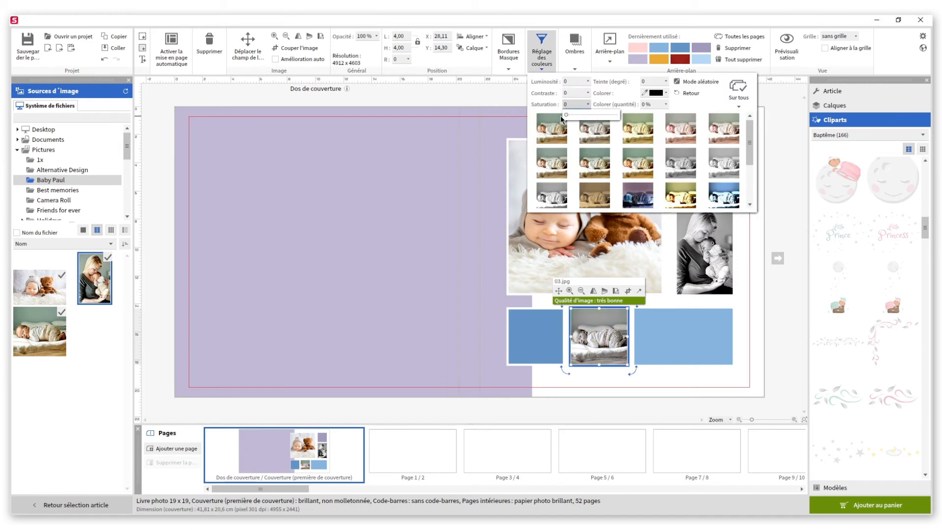
pyautogui.click(506, 98)
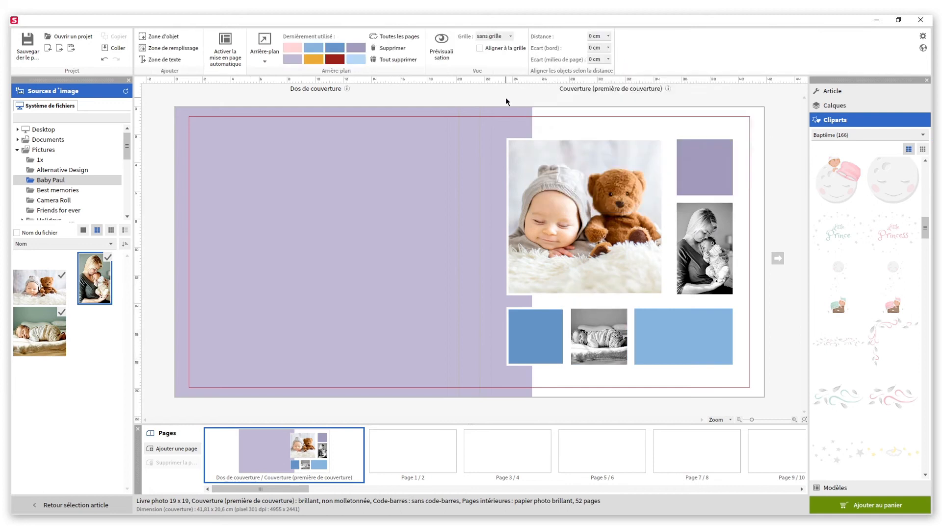
# Step: Add a text box containing the baby's first name and place it on the medium blue square
pyautogui.click(160, 60)
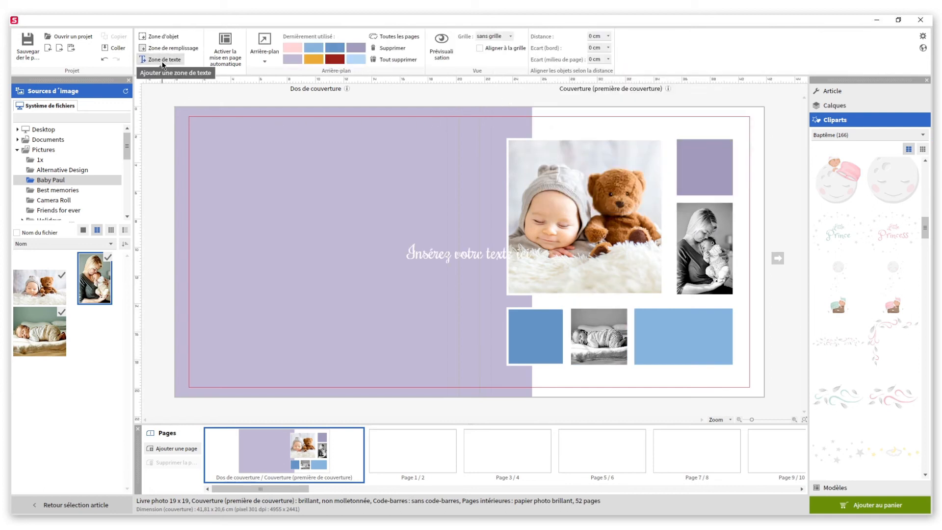
pyautogui.click(431, 253)
pyautogui.write('Paul')
pyautogui.moveTo(431, 252); pyautogui.dragTo(541, 337)
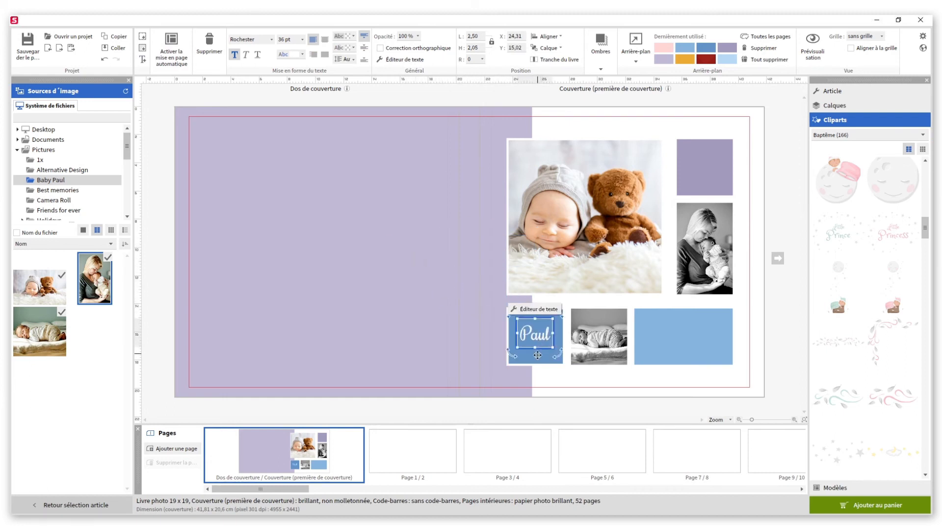
# Step: Centre the name text vertically and horizontally within the medium blue square, with alignment to the page turned off
pyautogui.click(537, 357)
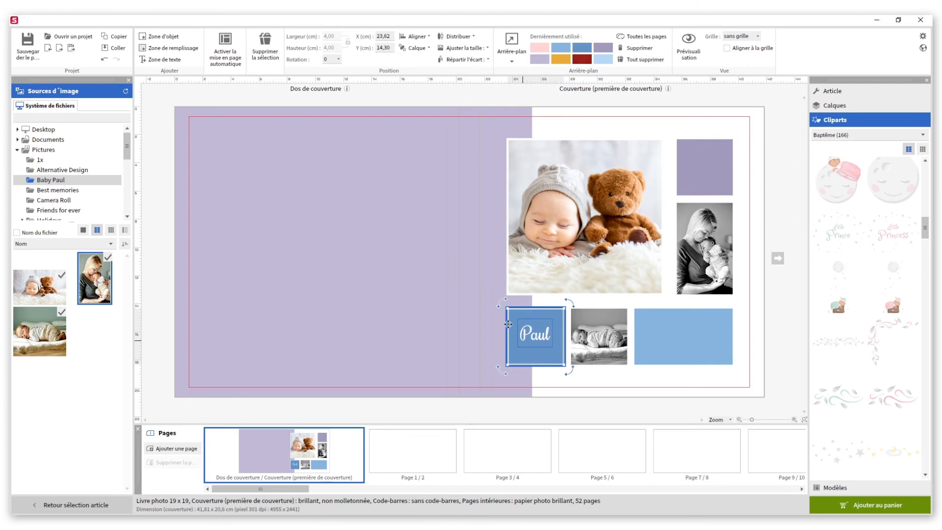
pyautogui.click(416, 36)
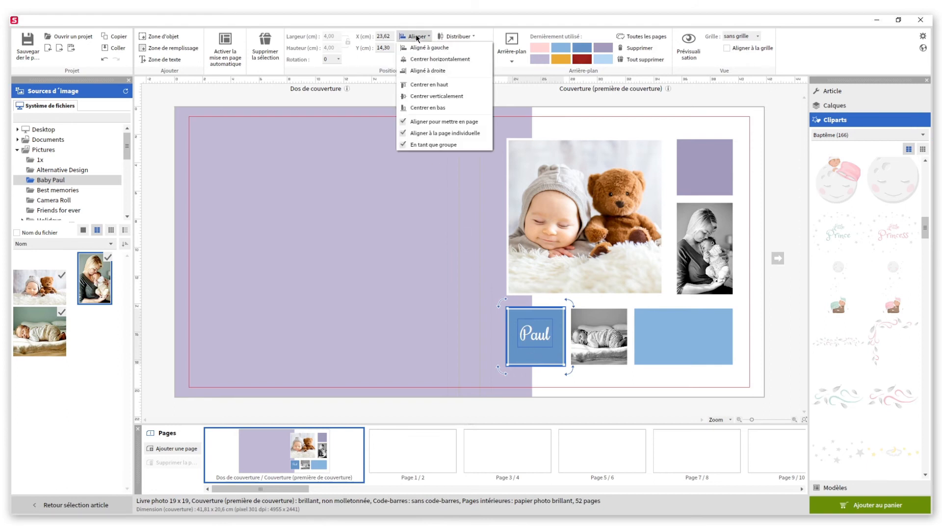
pyautogui.click(407, 122)
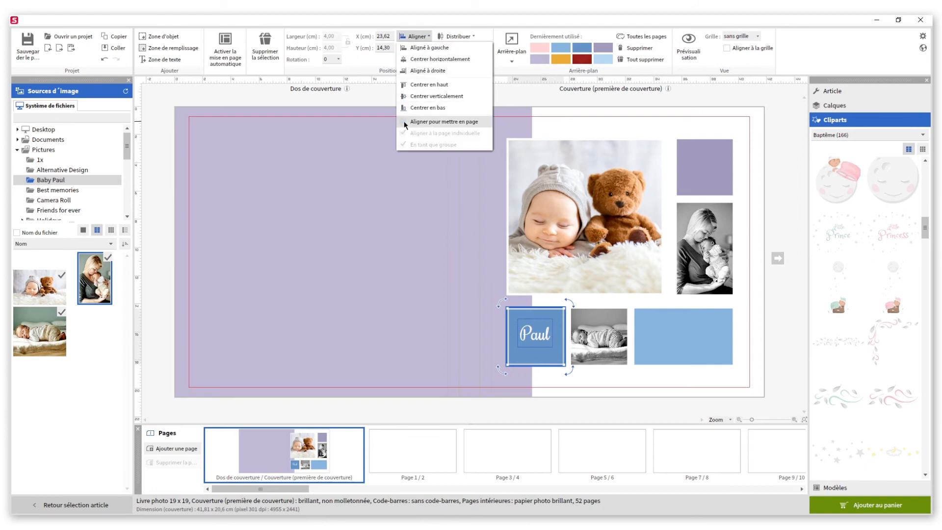
pyautogui.click(426, 99)
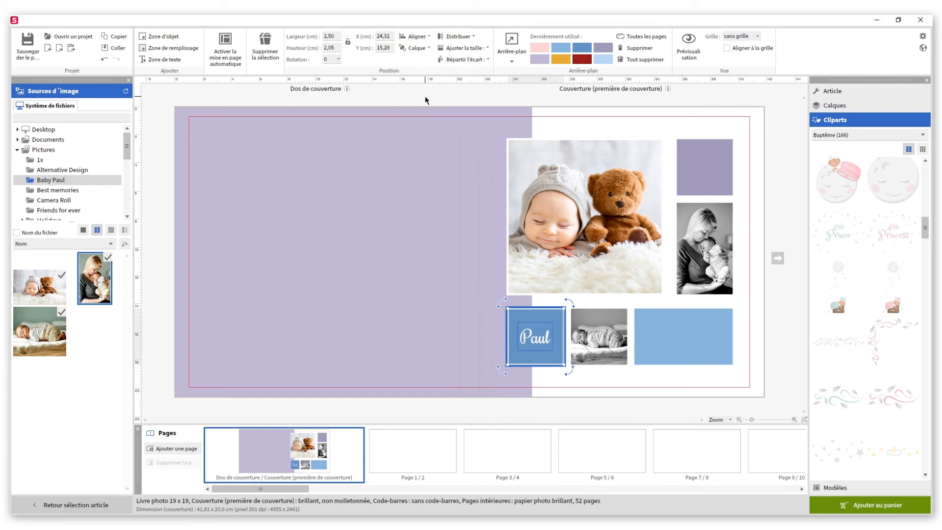
pyautogui.click(414, 36)
pyautogui.click(425, 59)
pyautogui.click(425, 92)
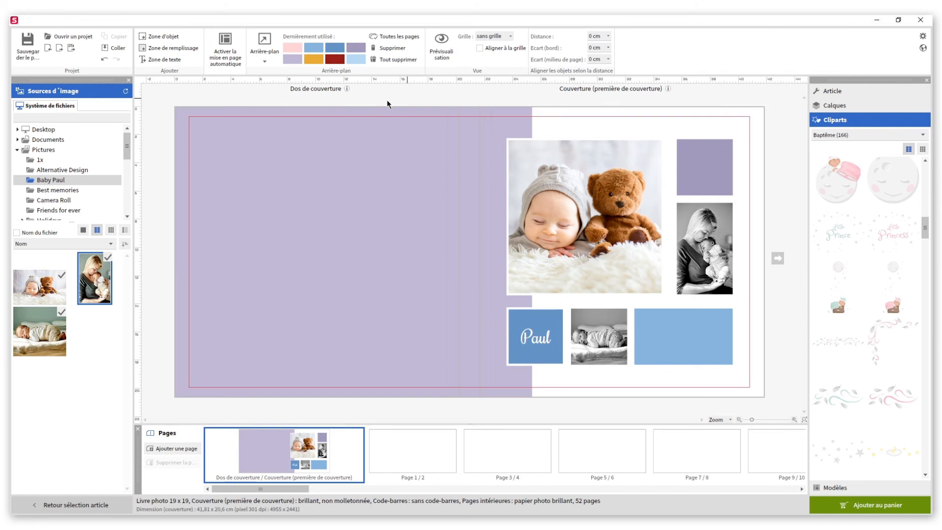
# Step: Add a text box containing the baby's birth date at 16 pt and place it on the purple square
pyautogui.click(159, 59)
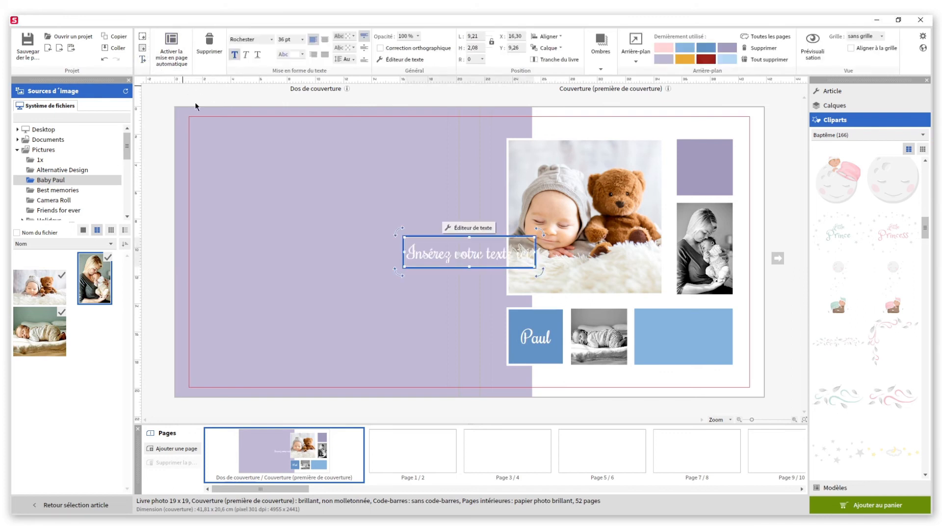
pyautogui.click(422, 259)
pyautogui.write('05.09.2020')
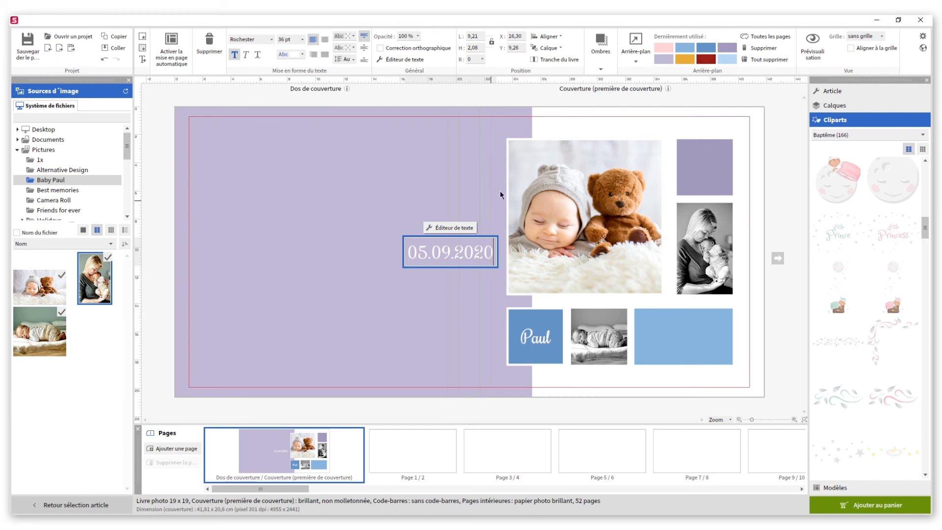
pyautogui.press('Escape')
pyautogui.click(302, 41)
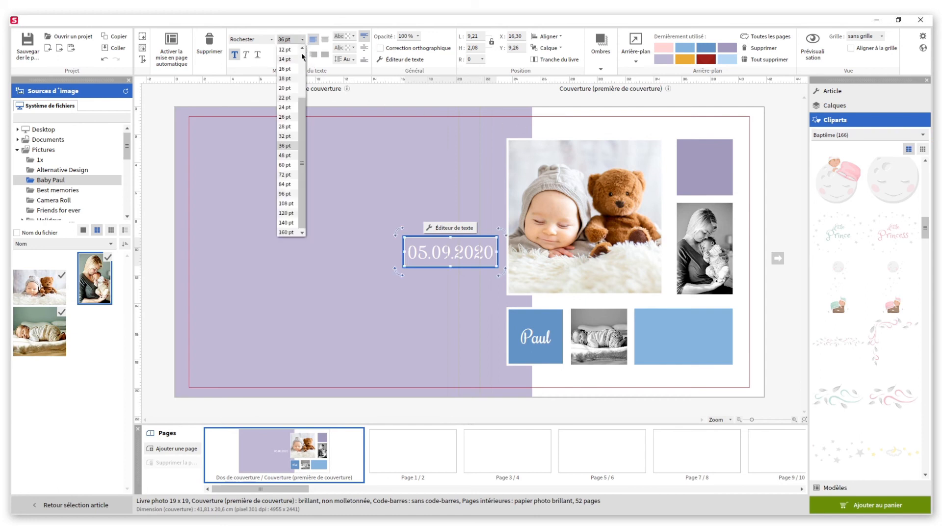
pyautogui.click(292, 68)
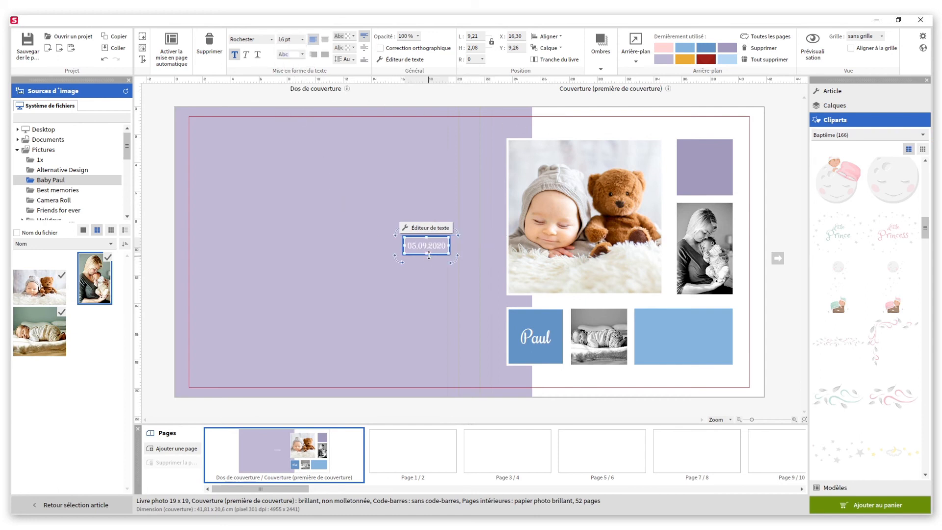
pyautogui.moveTo(429, 246); pyautogui.dragTo(706, 164)
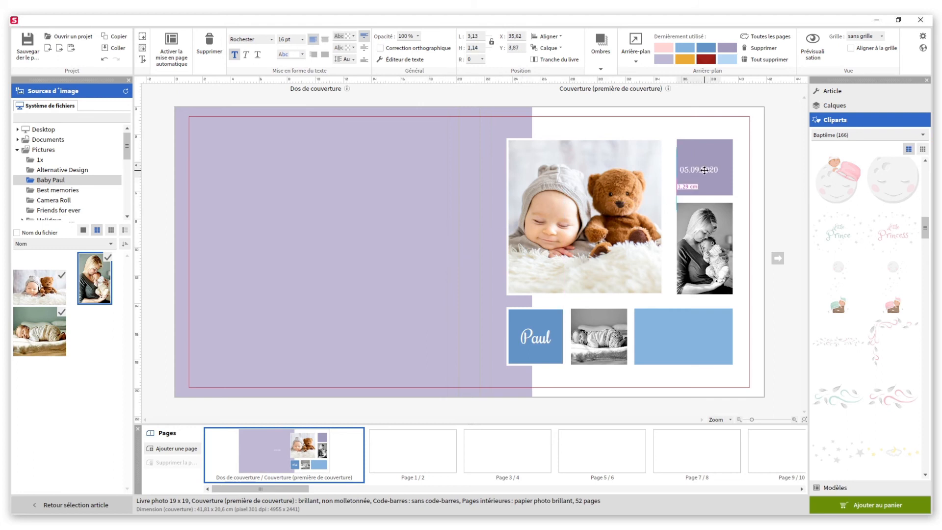
# Step: Centre the date text horizontally and vertically within the purple square
pyautogui.click(726, 144)
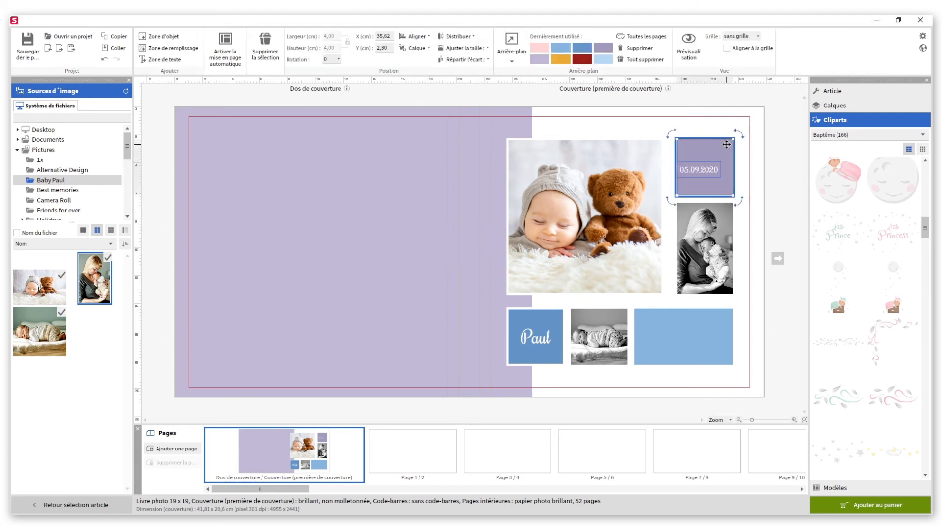
pyautogui.click(422, 39)
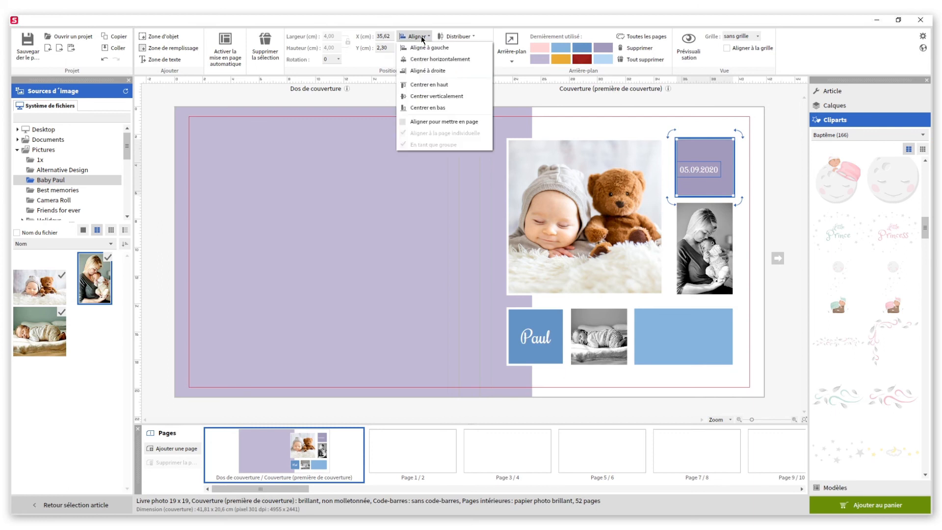
pyautogui.click(427, 59)
pyautogui.click(421, 39)
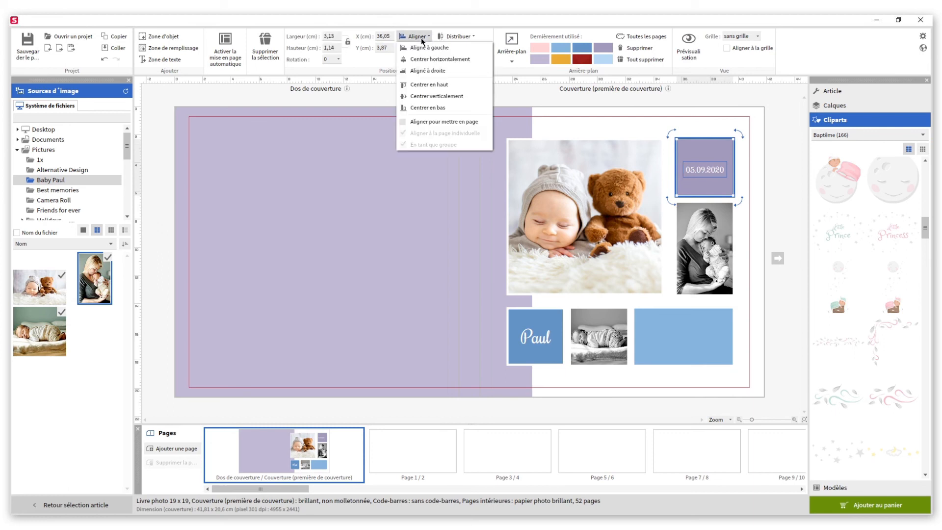
pyautogui.click(433, 97)
pyautogui.click(434, 100)
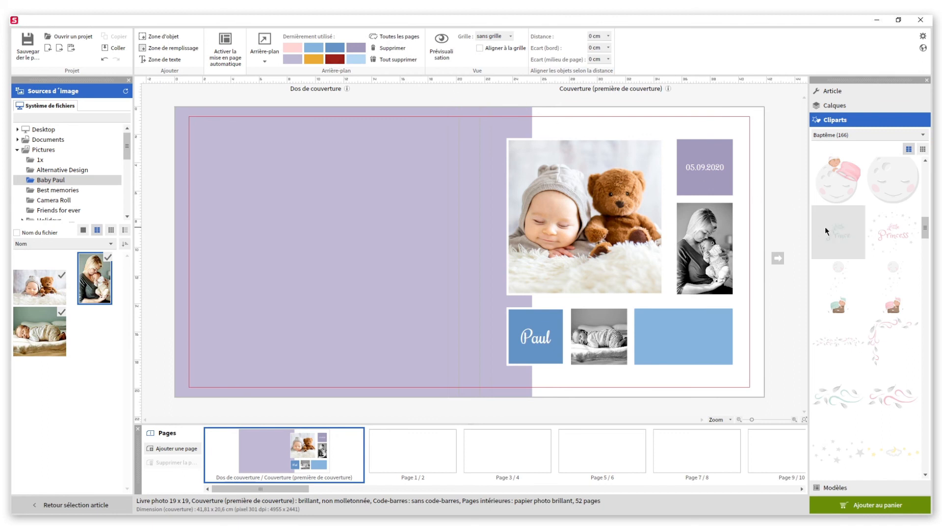
# Step: Add the Little Prince clipart to the back cover and centre it horizontally and vertically on that page
pyautogui.moveTo(822, 227); pyautogui.dragTo(297, 246)
pyautogui.click(300, 228)
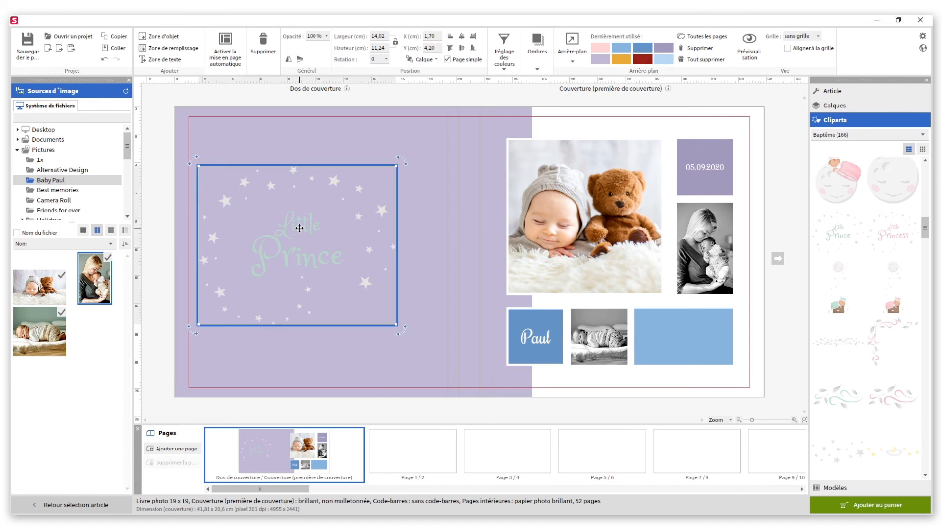
pyautogui.click(461, 36)
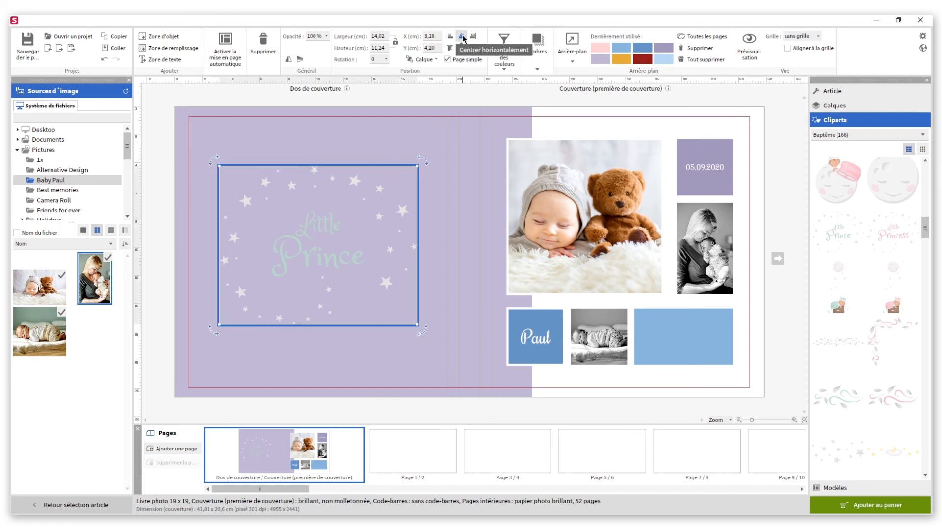
pyautogui.click(464, 48)
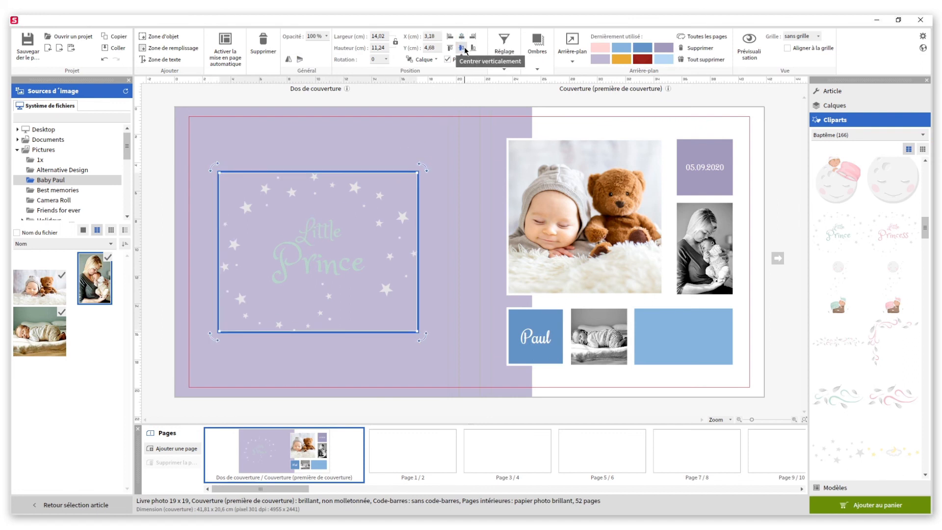
# Step: Raise the brightness of the Little Prince clipart until its lettering and stars are white
pyautogui.click(503, 51)
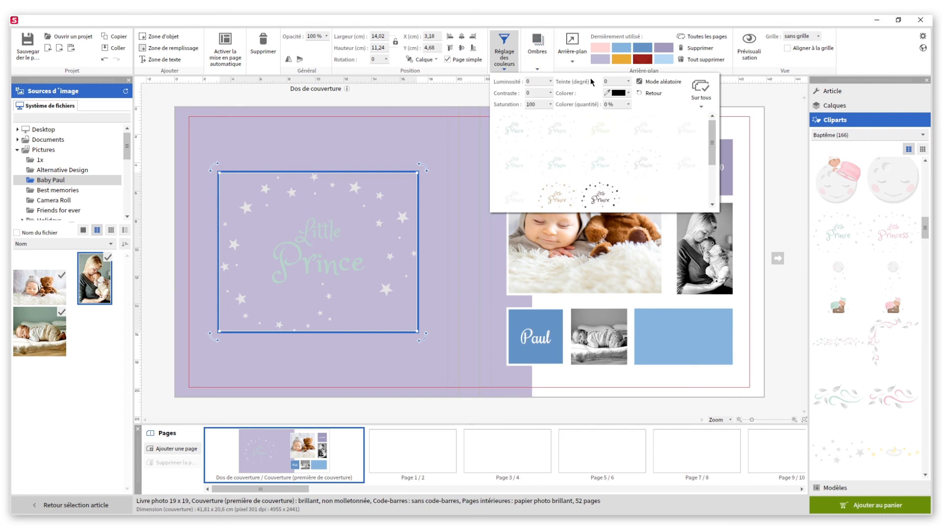
pyautogui.click(551, 82)
pyautogui.moveTo(554, 92); pyautogui.dragTo(579, 92)
pyautogui.click(757, 98)
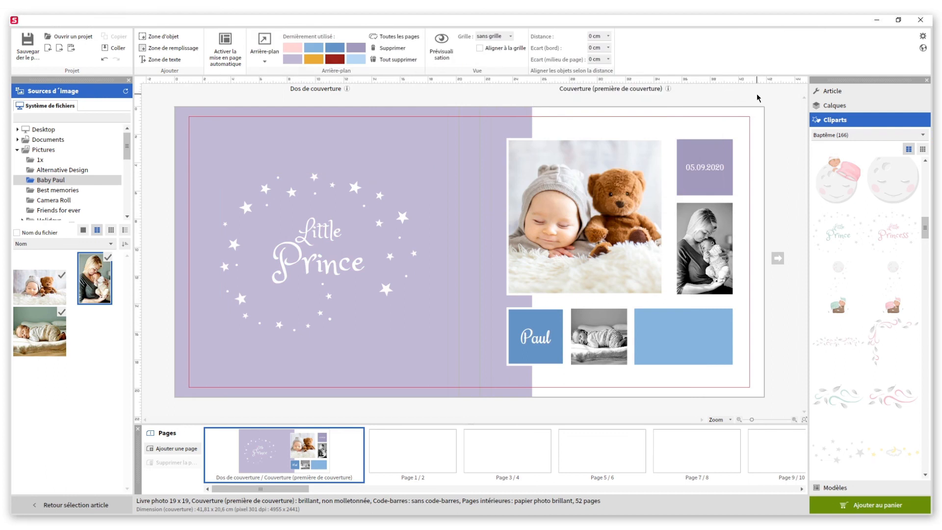
# Step: Add the grey stars clipart to the front cover and shrink it to about 5.3 × 2.5 cm inside the light blue rectangle
pyautogui.scroll(-3, 840, 373)
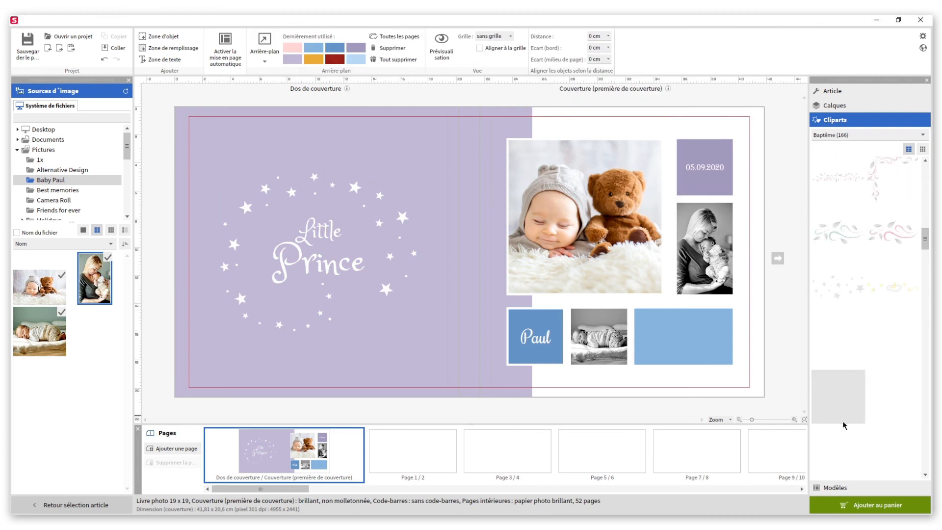
pyautogui.moveTo(838, 294); pyautogui.dragTo(674, 325)
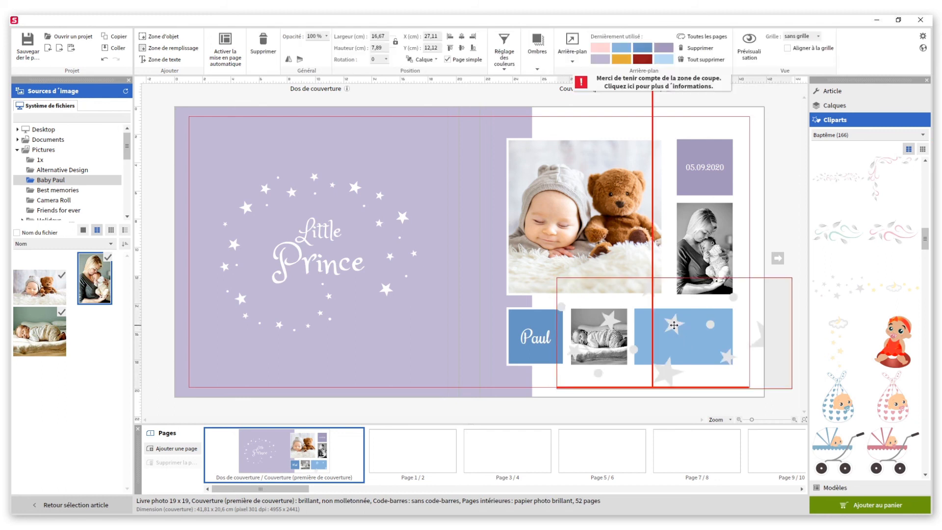
pyautogui.moveTo(554, 389); pyautogui.dragTo(720, 357)
# Step: Centre the stars clipart horizontally and vertically within the light blue rectangle
pyautogui.click(692, 312)
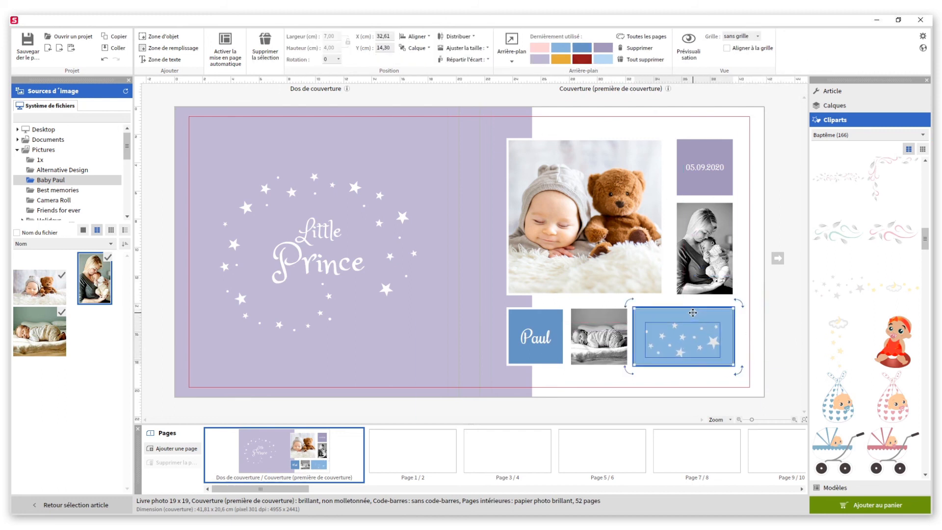
pyautogui.click(415, 36)
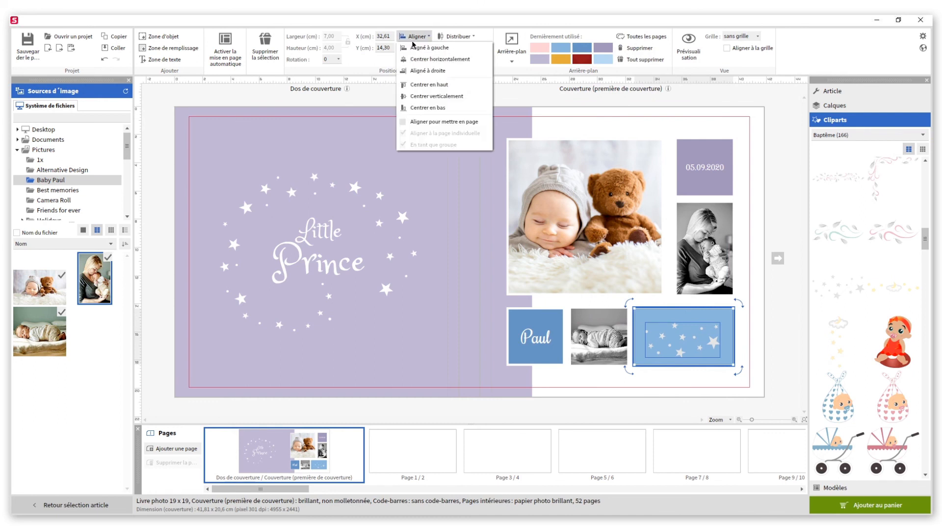
pyautogui.click(432, 58)
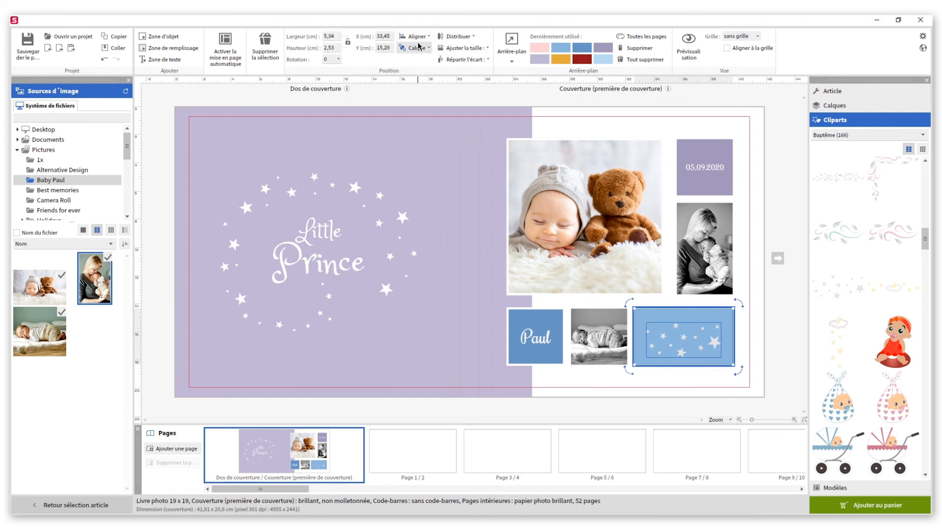
pyautogui.click(415, 36)
pyautogui.click(433, 94)
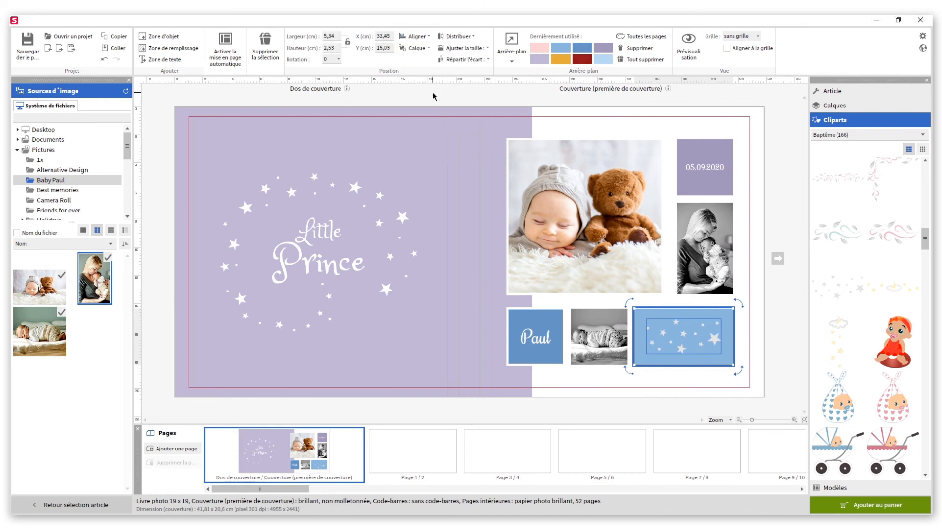
pyautogui.click(764, 342)
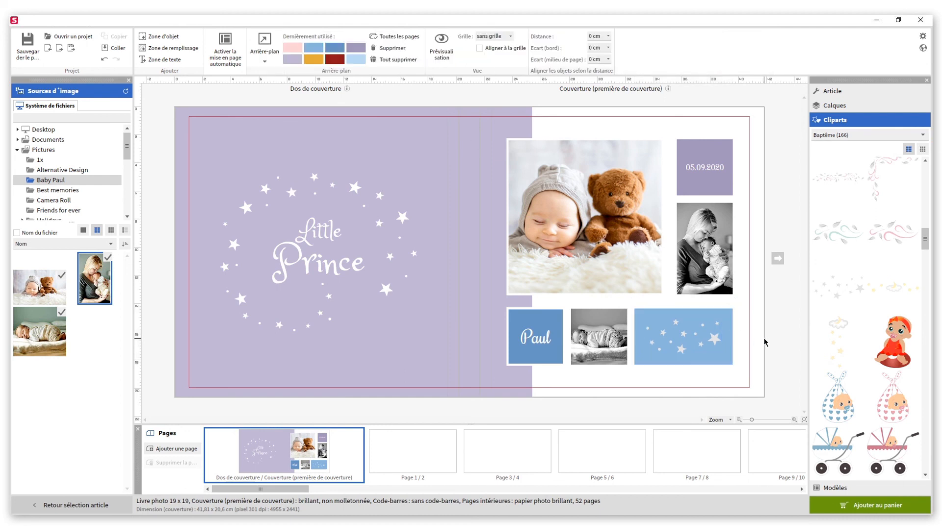
# Step: Set the brightness of the stars clipart on the light blue rectangle to 100 so it is white
pyautogui.click(715, 339)
pyautogui.click(497, 56)
pyautogui.click(550, 82)
pyautogui.moveTo(554, 91); pyautogui.dragTo(584, 95)
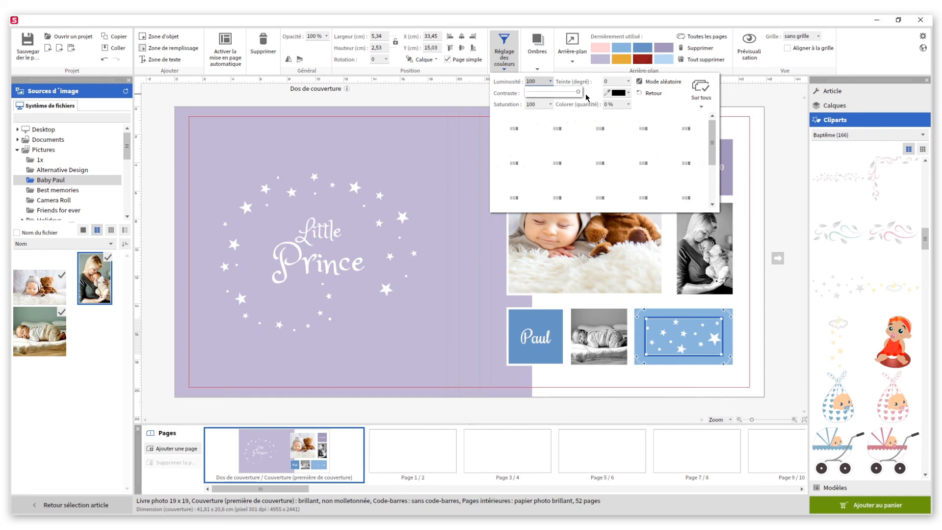
pyautogui.click(775, 149)
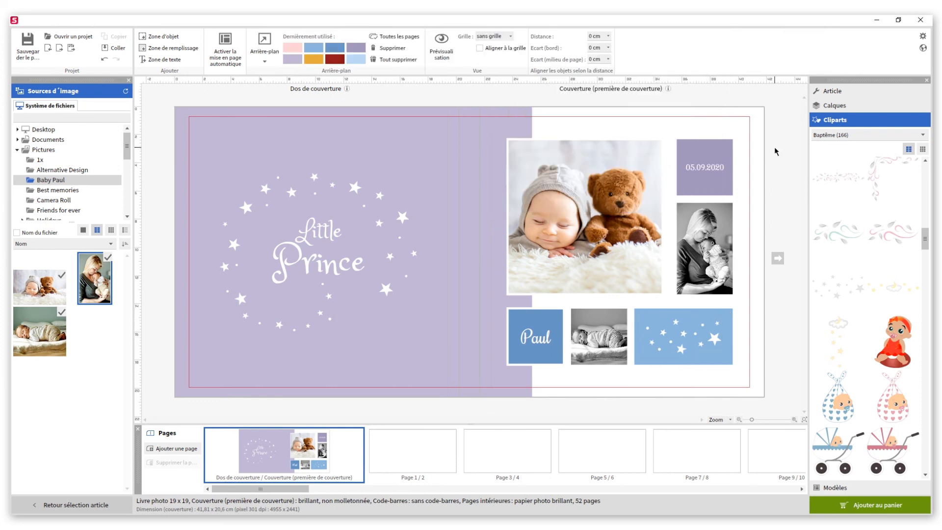